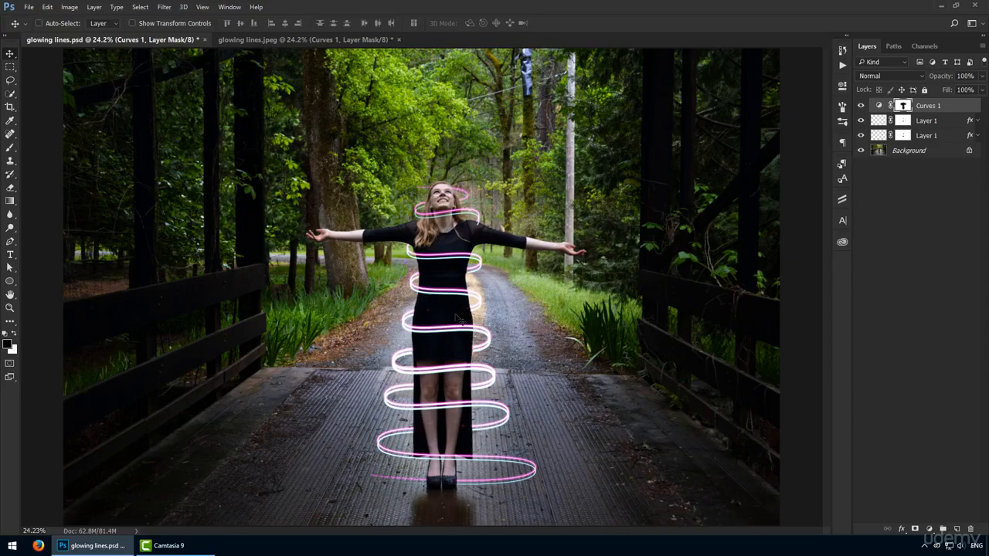
Examine the finished glowing spiral around the woman's head and torso up close.
{"action": "key", "text": "ctrl+space"}
{"action": "left_click_drag", "start_coordinate": [456, 315], "coordinate": [527, 320]}
{"action": "left_click_drag", "start_coordinate": [467, 314], "coordinate": [438, 498]}
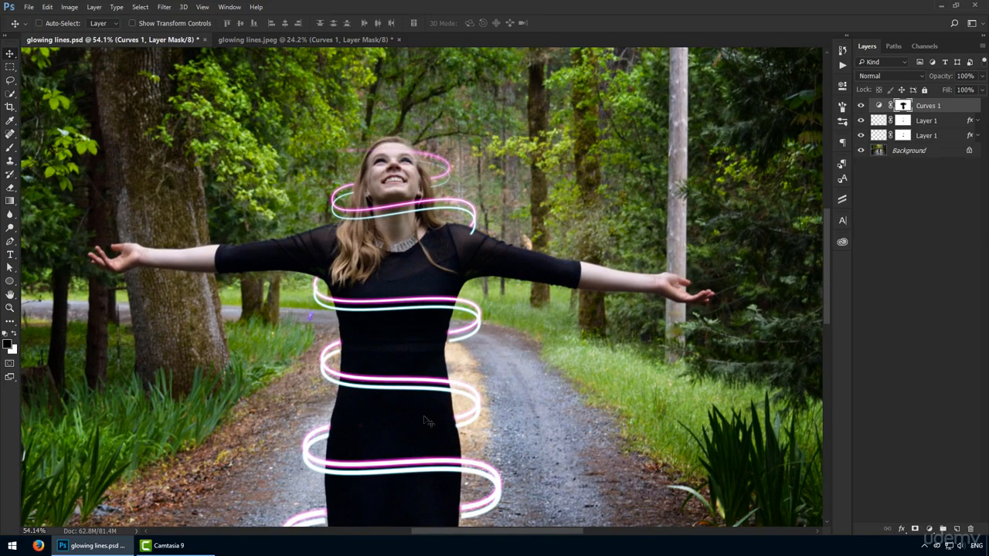
Switch to the glowing lines.jpeg document and activate the Pen tool in Path mode for work around the woman's upper body.
{"action": "left_click", "coordinate": [276, 39]}
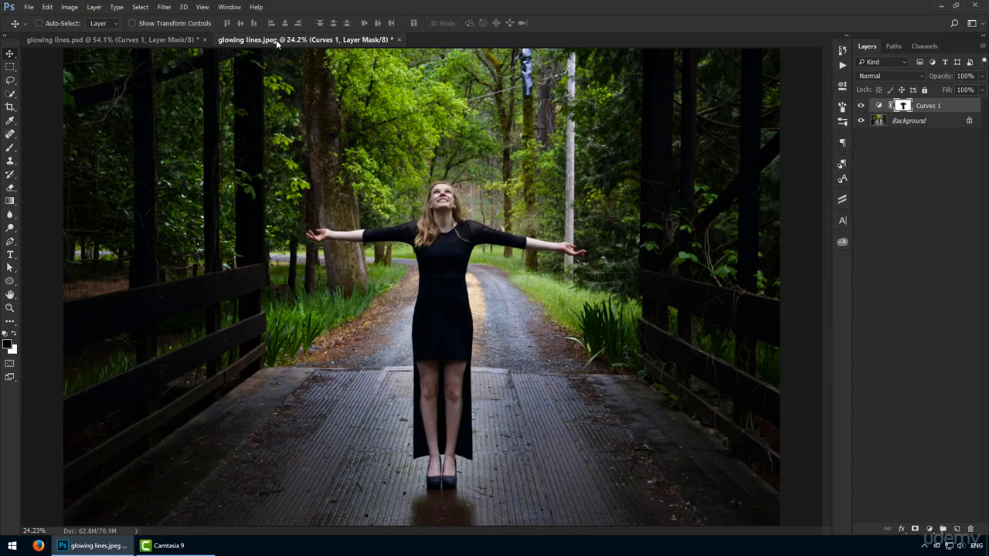
{"action": "key", "text": "z"}
{"action": "left_click_drag", "start_coordinate": [434, 272], "coordinate": [464, 263]}
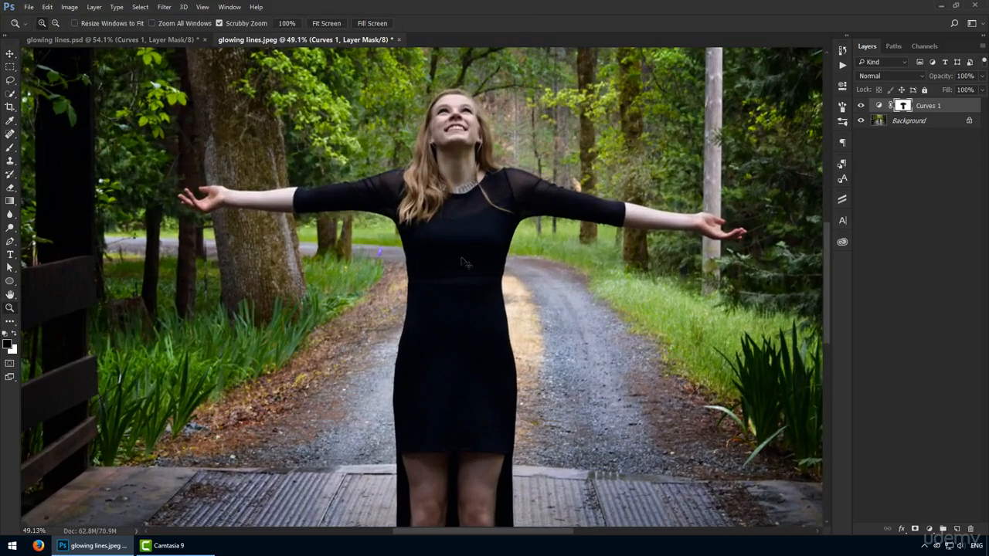
{"action": "key", "text": "v"}
{"action": "left_click_drag", "start_coordinate": [458, 195], "coordinate": [410, 245]}
{"action": "key", "text": "p"}
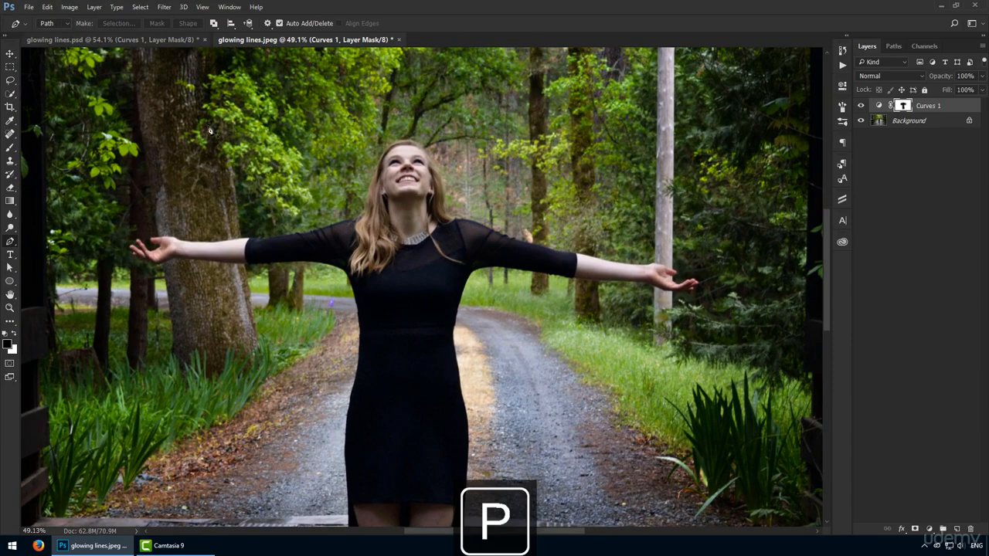
{"action": "key", "text": "z"}
{"action": "left_click_drag", "start_coordinate": [412, 211], "coordinate": [411, 222]}
{"action": "key", "text": "p"}
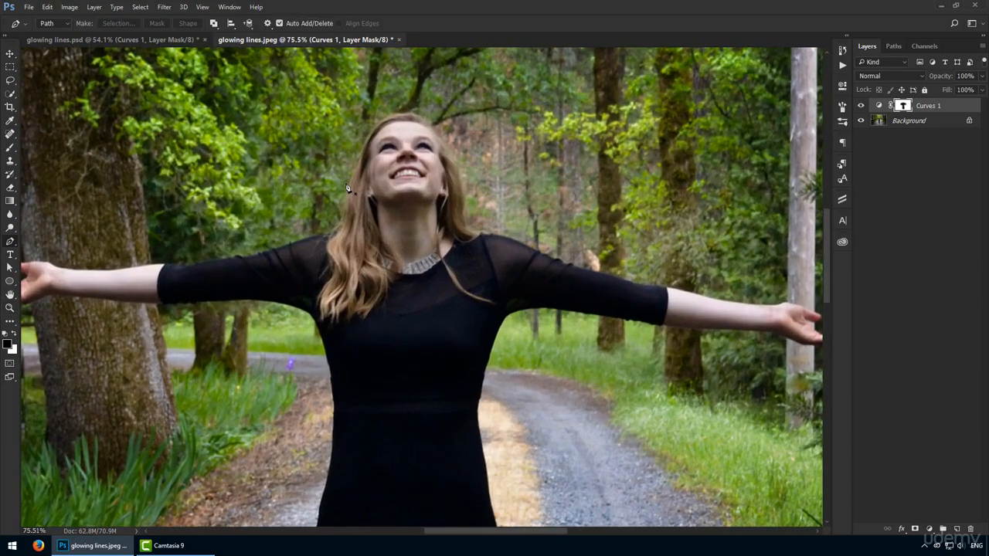
{"action": "left_click", "coordinate": [321, 147]}
{"action": "left_click_drag", "start_coordinate": [528, 161], "coordinate": [498, 241]}
{"action": "left_click_drag", "start_coordinate": [310, 216], "coordinate": [384, 275]}
{"action": "left_click_drag", "start_coordinate": [546, 338], "coordinate": [455, 387]}
{"action": "left_click_drag", "start_coordinate": [272, 392], "coordinate": [334, 456]}
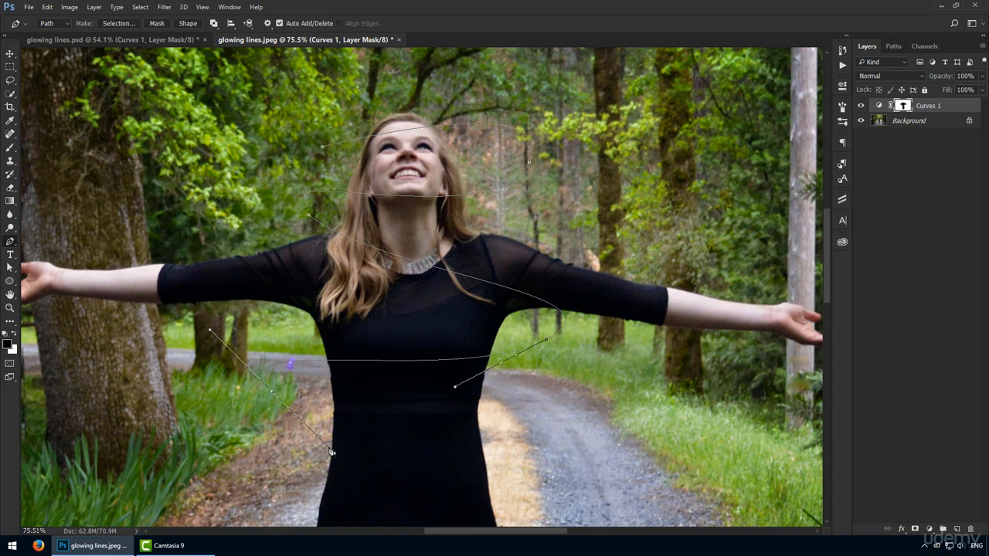
{"action": "left_click_drag", "start_coordinate": [331, 452], "coordinate": [330, 452]}
{"action": "key", "text": "Return"}
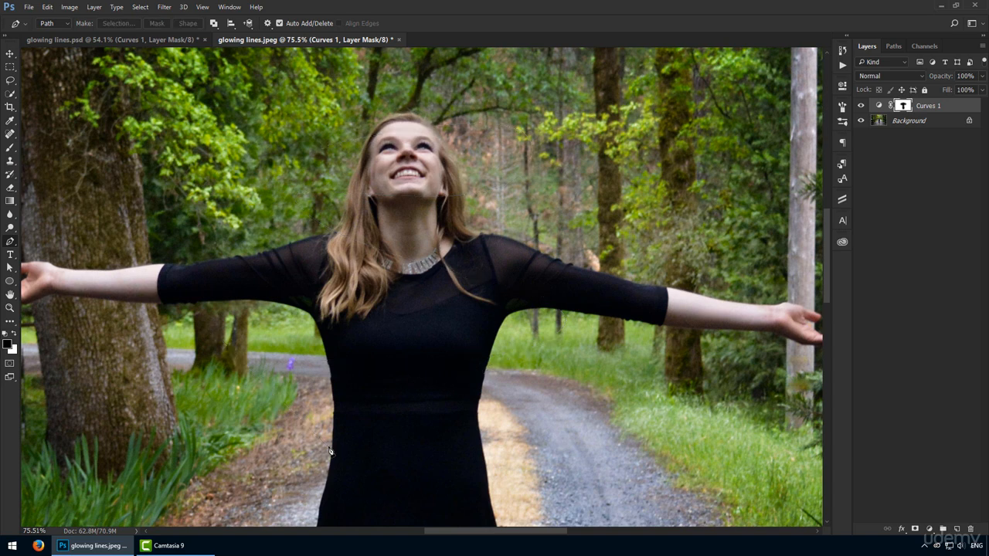
Draw a straight-segment zigzag path starting above the woman's head, with corner points on alternating sides of her body down to the hips.
{"action": "left_click", "coordinate": [329, 100]}
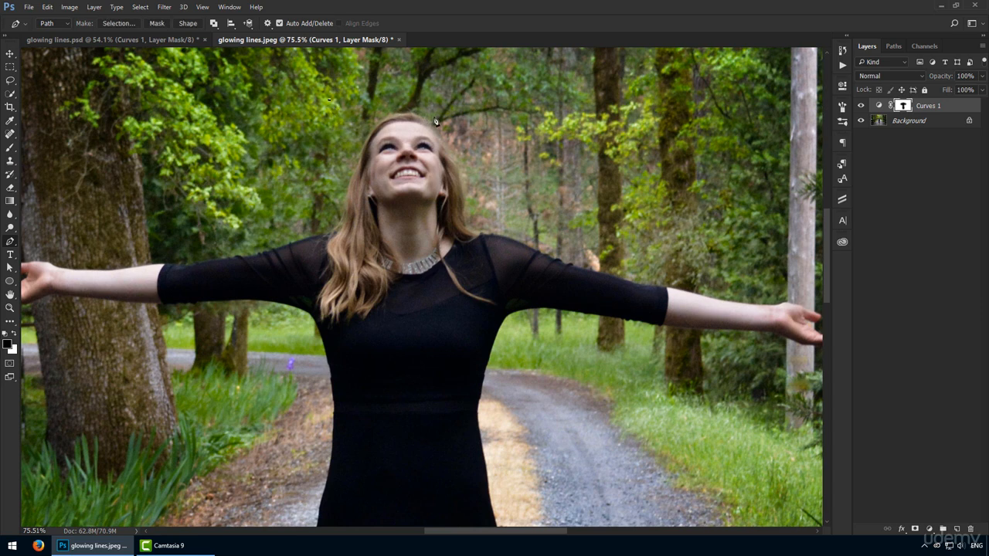
{"action": "left_click", "coordinate": [480, 131]}
{"action": "left_click", "coordinate": [323, 234]}
{"action": "left_click", "coordinate": [309, 232]}
{"action": "left_click", "coordinate": [521, 327]}
{"action": "left_click", "coordinate": [296, 375]}
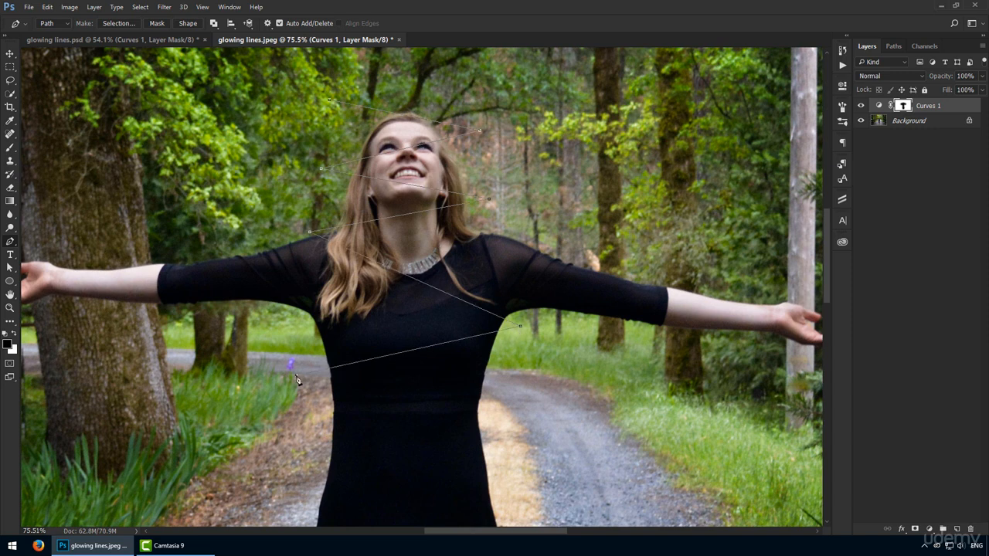
{"action": "left_click", "coordinate": [552, 407]}
{"action": "left_click", "coordinate": [274, 466]}
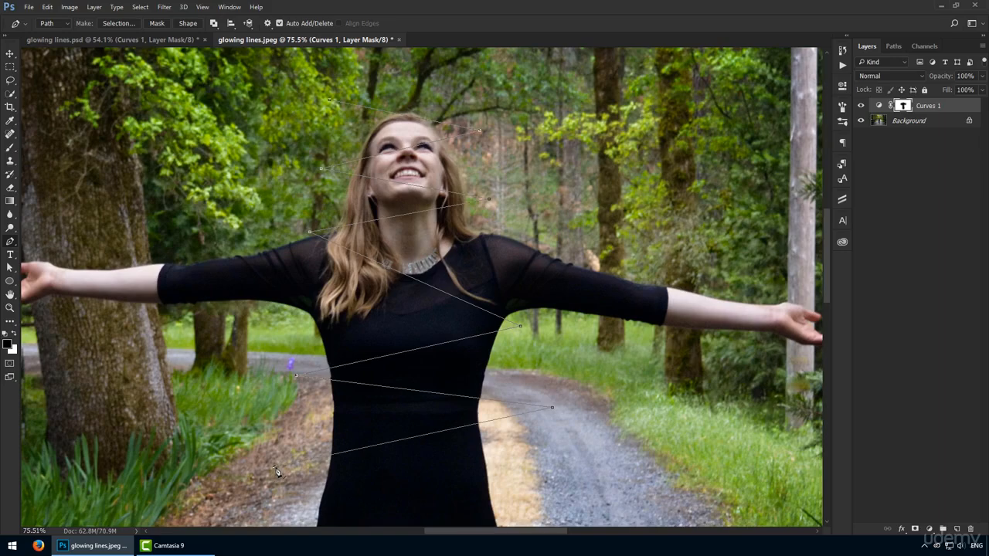
{"action": "left_click", "coordinate": [580, 495]}
Extend the zigzag path with gradually wider points on alternating sides of the dress and legs, ending beside the shoes.
{"action": "left_click_drag", "start_coordinate": [492, 493], "coordinate": [475, 242]}
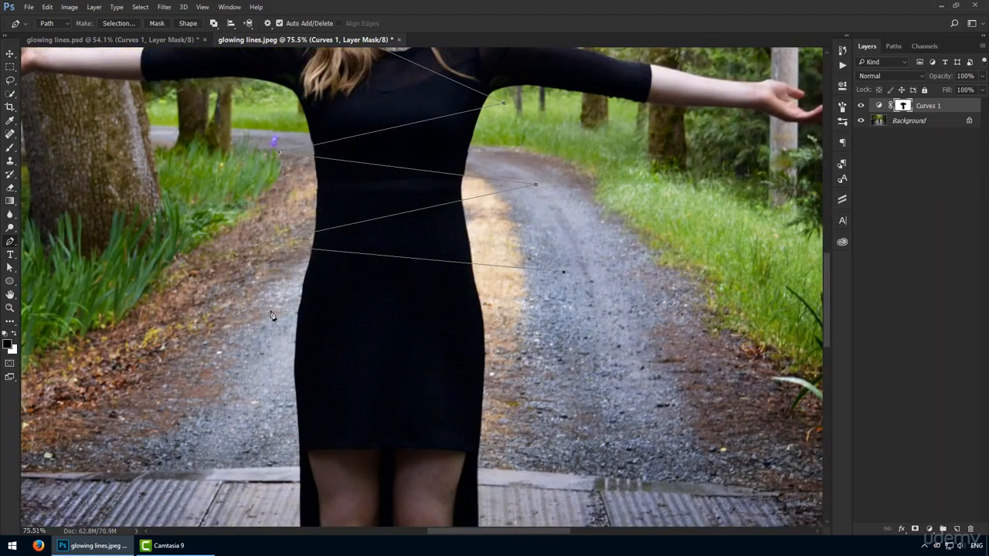
{"action": "left_click", "coordinate": [226, 324]}
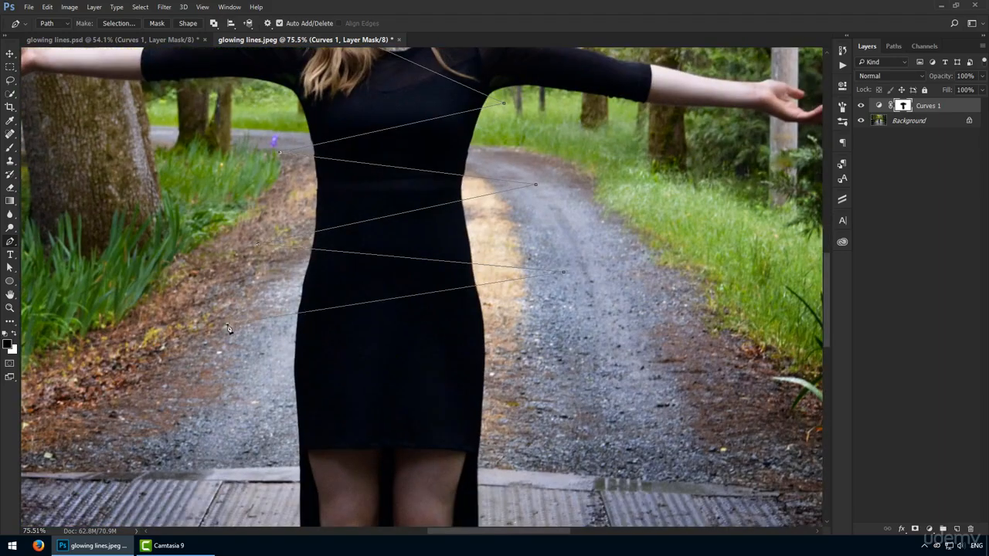
{"action": "left_click", "coordinate": [587, 374]}
{"action": "left_click", "coordinate": [199, 428]}
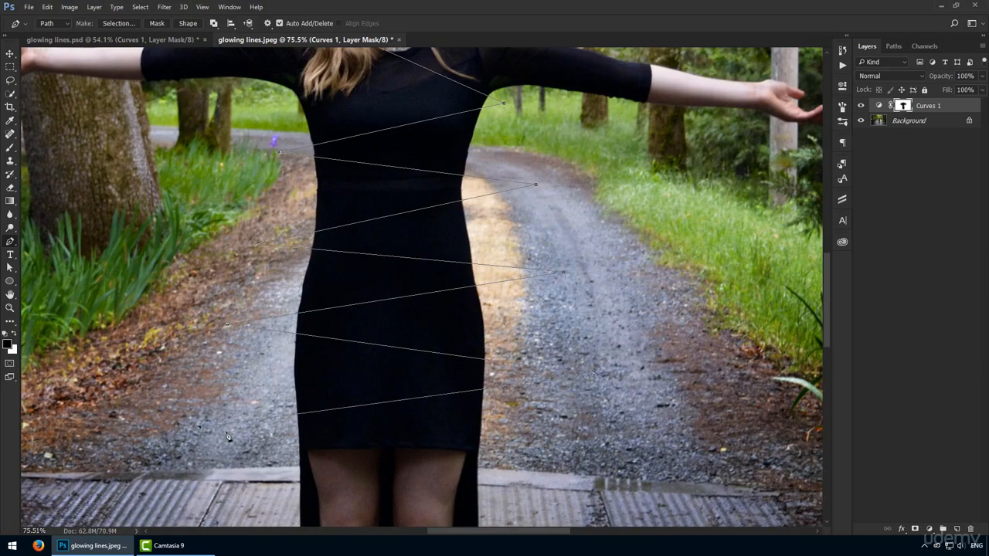
{"action": "left_click_drag", "start_coordinate": [523, 503], "coordinate": [451, 277]}
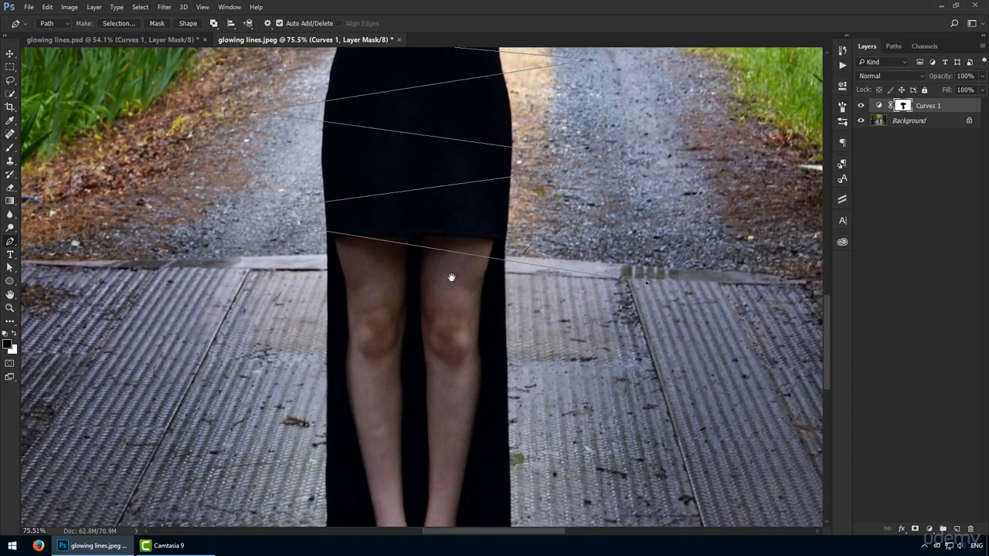
{"action": "left_click", "coordinate": [199, 343]}
{"action": "left_click", "coordinate": [673, 428]}
{"action": "left_click", "coordinate": [187, 474]}
{"action": "left_click_drag", "start_coordinate": [184, 483], "coordinate": [186, 302]}
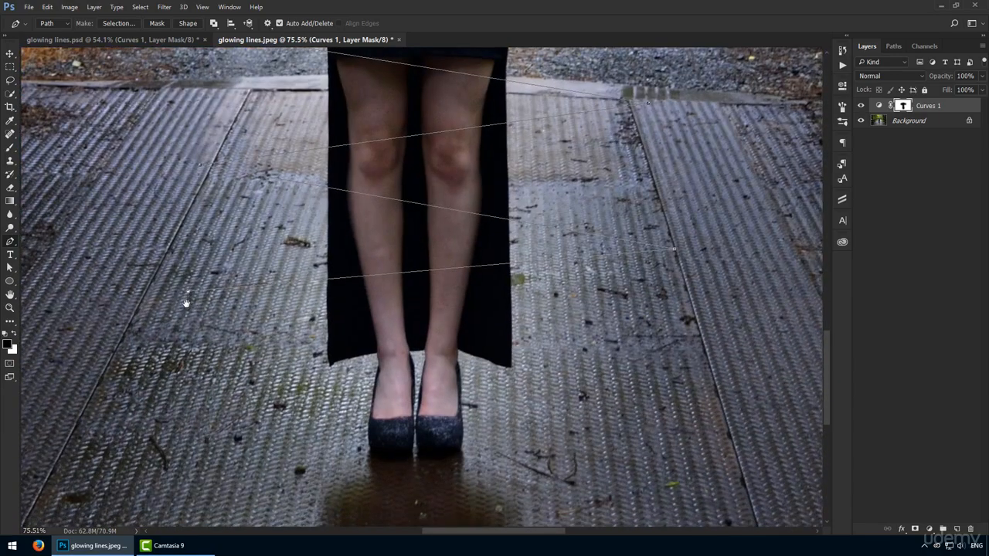
{"action": "left_click", "coordinate": [703, 410]}
{"action": "left_click", "coordinate": [174, 476]}
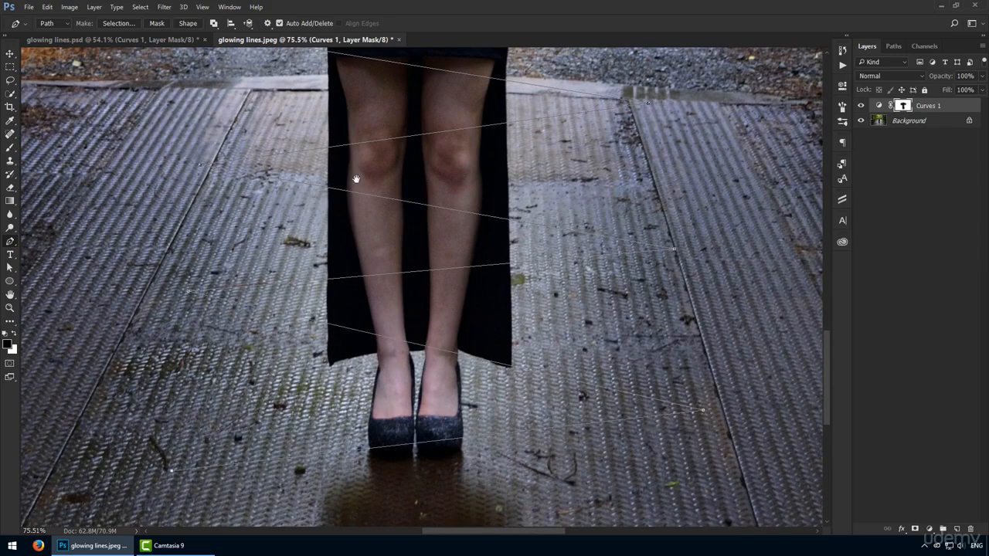
Convert the three zigzag corners around the face into smooth curves with vertical handles, and lower the third point slightly.
{"action": "left_click_drag", "start_coordinate": [371, 160], "coordinate": [365, 487]}
{"action": "left_click_drag", "start_coordinate": [367, 146], "coordinate": [350, 335]}
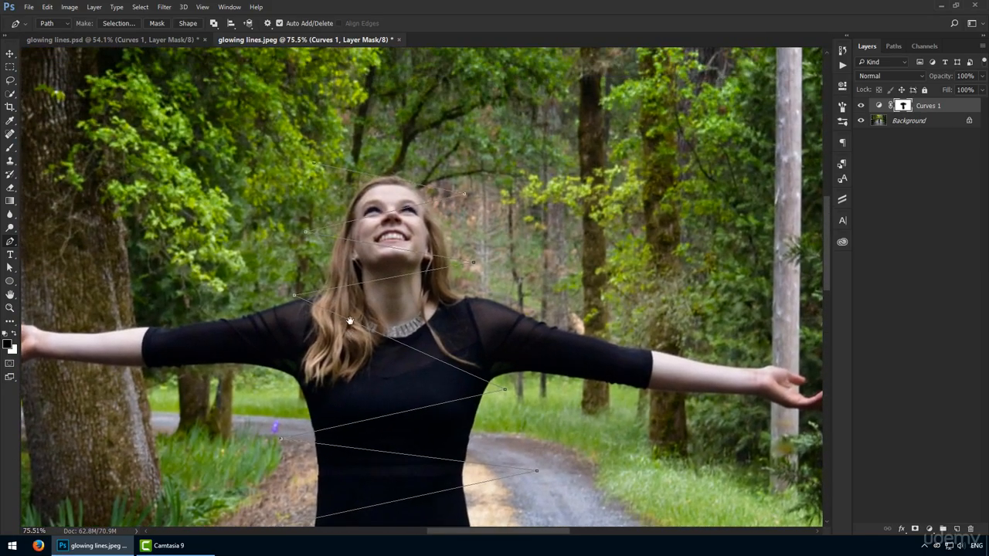
{"action": "left_click_drag", "start_coordinate": [401, 133], "coordinate": [428, 154]}
{"action": "key", "text": "alt"}
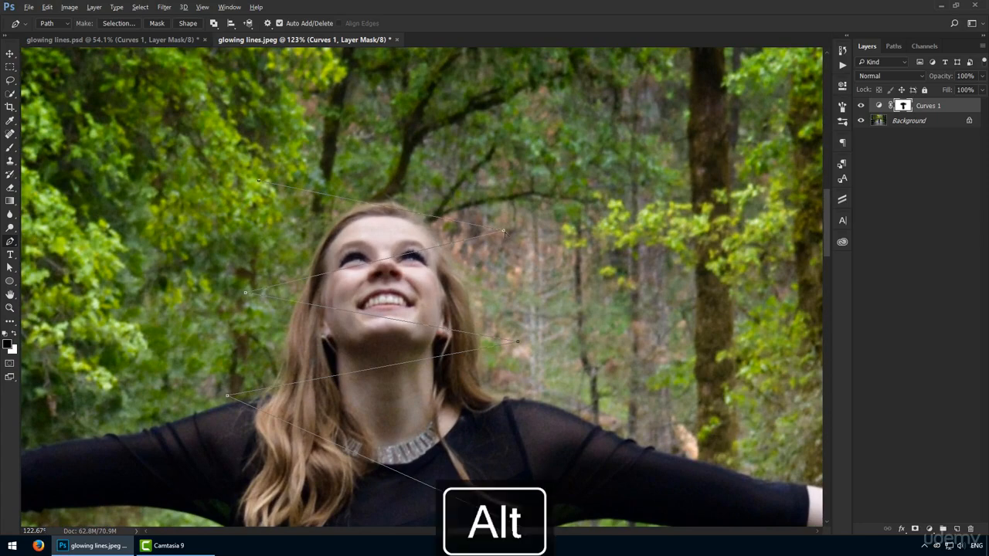
{"action": "left_click_drag", "start_coordinate": [504, 232], "coordinate": [503, 294]}
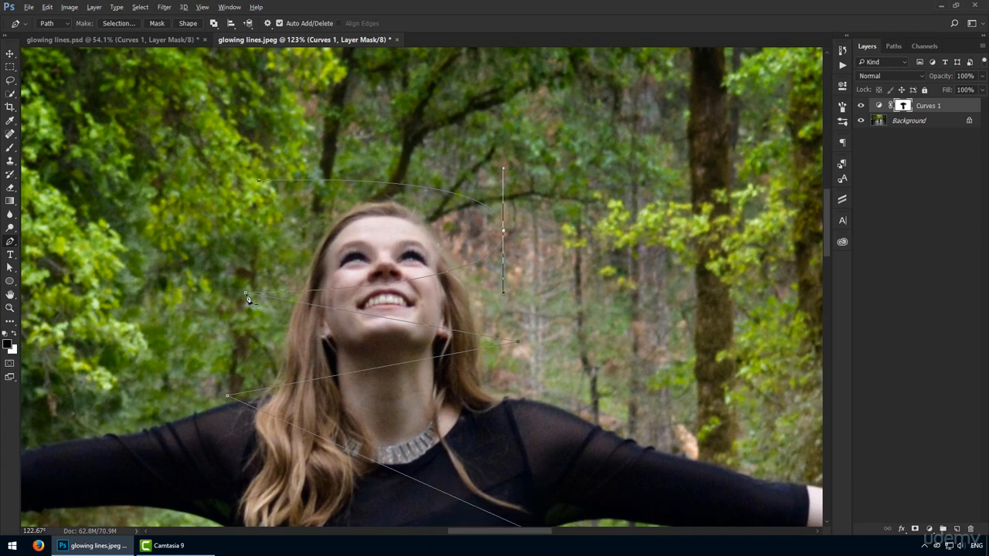
{"action": "left_click_drag", "start_coordinate": [246, 293], "coordinate": [240, 374]}
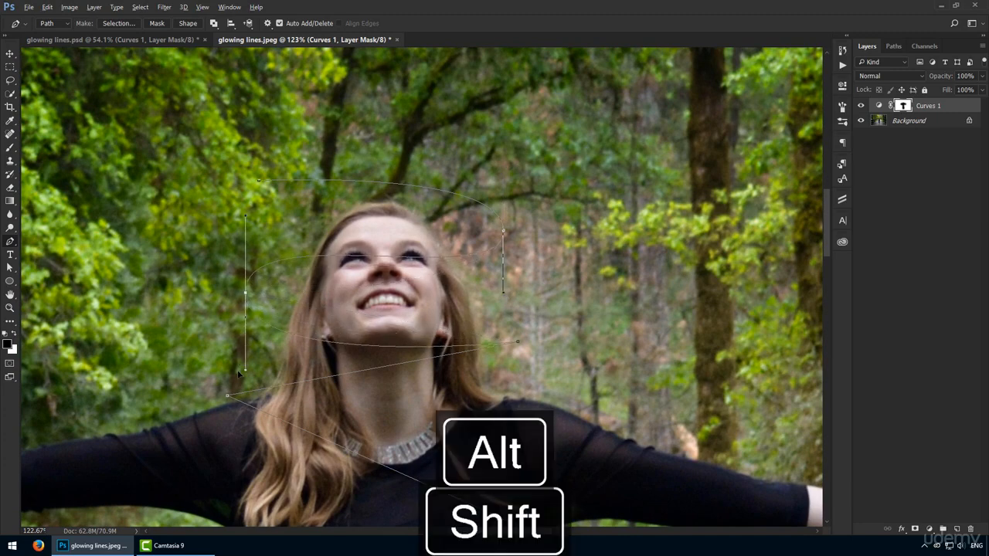
{"action": "left_click_drag", "start_coordinate": [517, 341], "coordinate": [518, 409]}
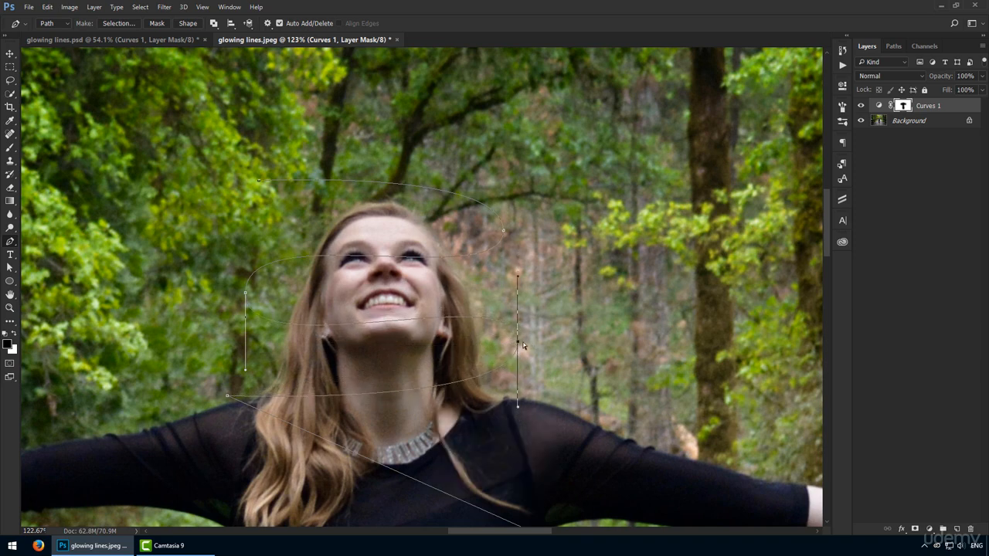
{"action": "left_click_drag", "start_coordinate": [517, 345], "coordinate": [519, 358]}
Convert the path corner above the left shoulder into a smooth curve and move the point down to even out the loop.
{"action": "left_click_drag", "start_coordinate": [281, 396], "coordinate": [283, 229]}
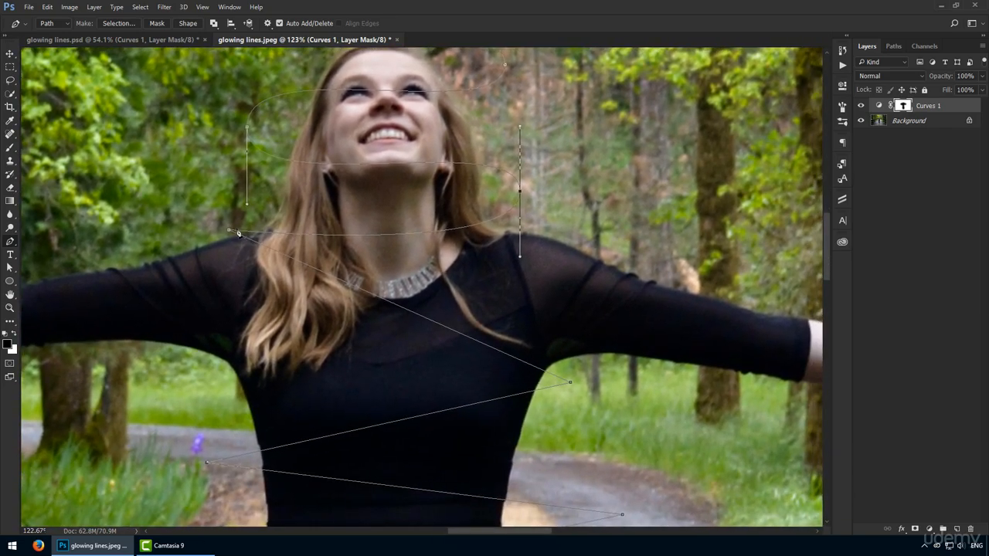
{"action": "key", "text": "ctrl"}
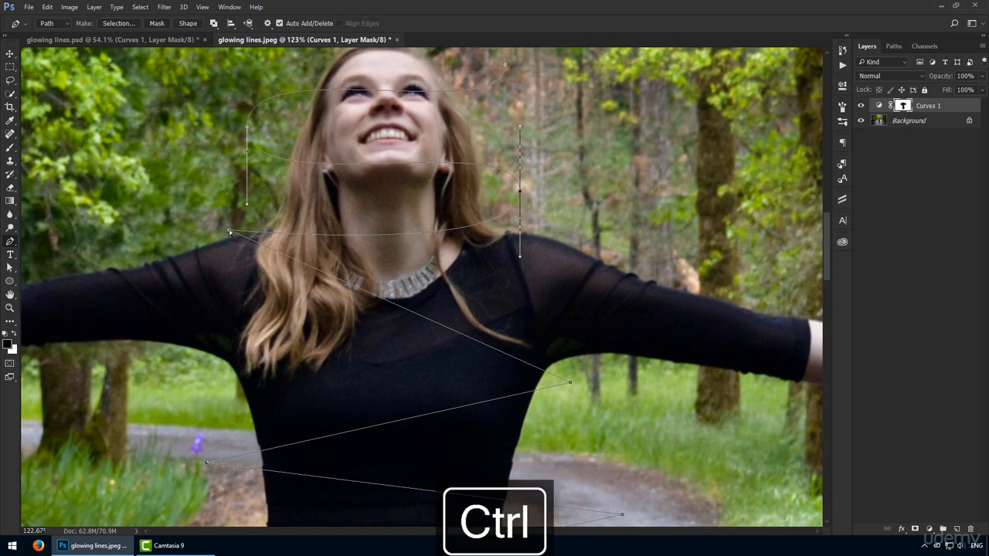
{"action": "left_click_drag", "start_coordinate": [229, 232], "coordinate": [228, 299]}
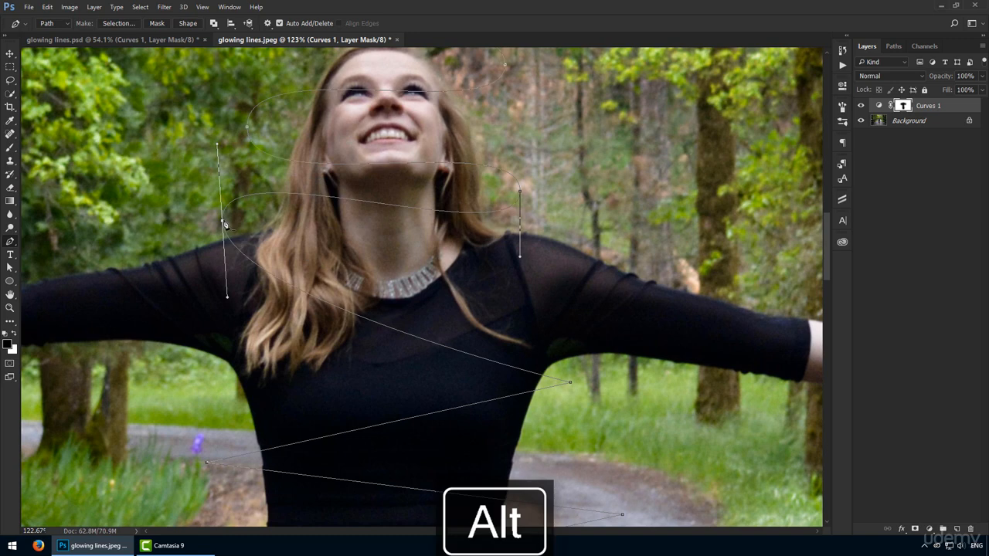
{"action": "left_click_drag", "start_coordinate": [223, 223], "coordinate": [219, 254]}
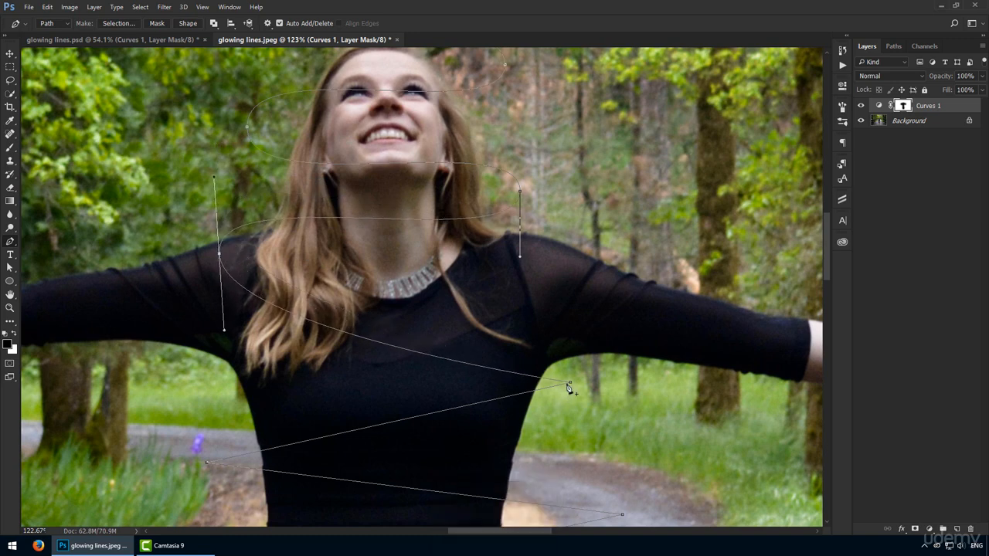
Round the path corners at the right armpit and left of the waist with vertical handles, and lower the waist point.
{"action": "left_click_drag", "start_coordinate": [571, 383], "coordinate": [566, 446]}
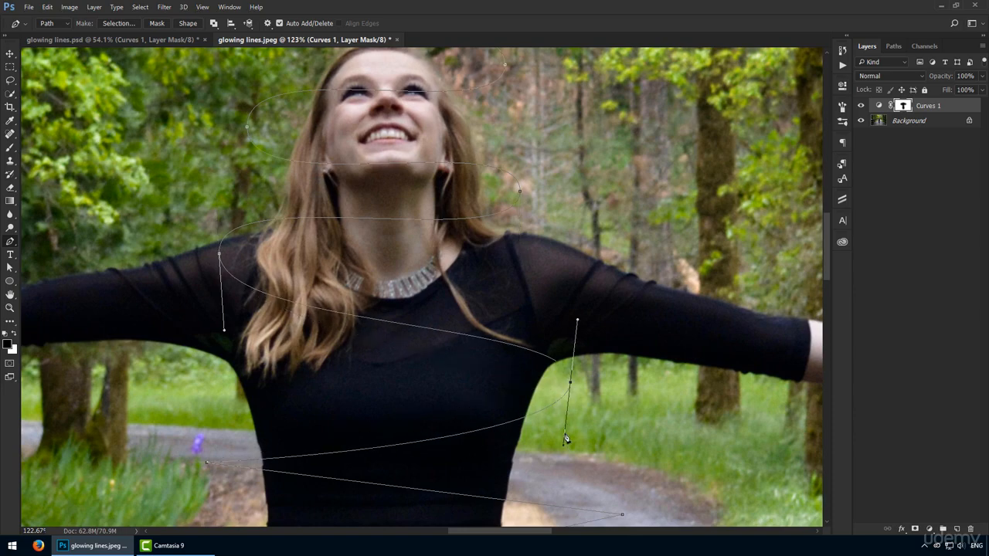
{"action": "key", "text": "ctrl+z"}
{"action": "left_click_drag", "start_coordinate": [570, 382], "coordinate": [526, 162]}
{"action": "left_click_drag", "start_coordinate": [205, 201], "coordinate": [204, 276]}
{"action": "left_click_drag", "start_coordinate": [205, 200], "coordinate": [204, 223]}
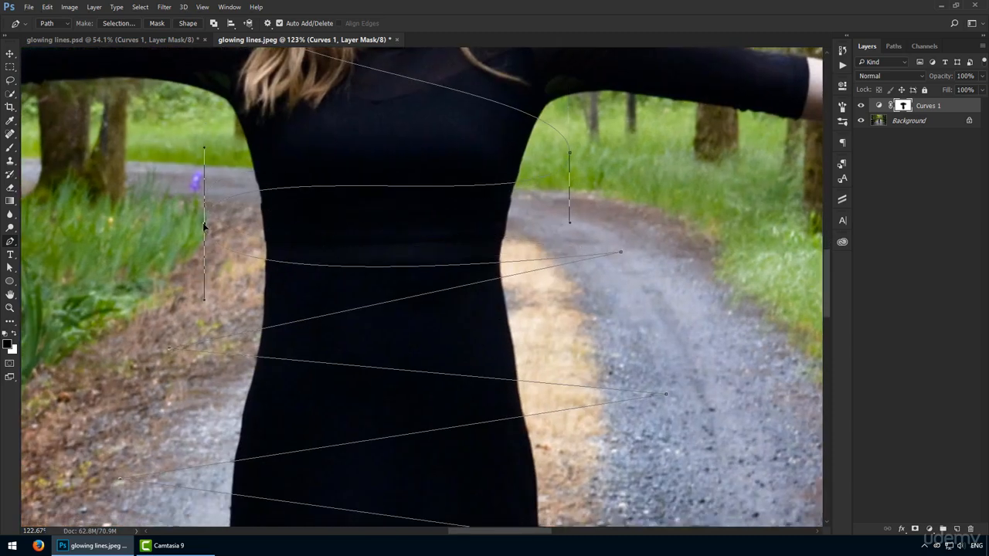
Smooth the next two corners, right of the waist and left of the upper hips, and reposition both points lower.
{"action": "left_click_drag", "start_coordinate": [621, 251], "coordinate": [622, 332]}
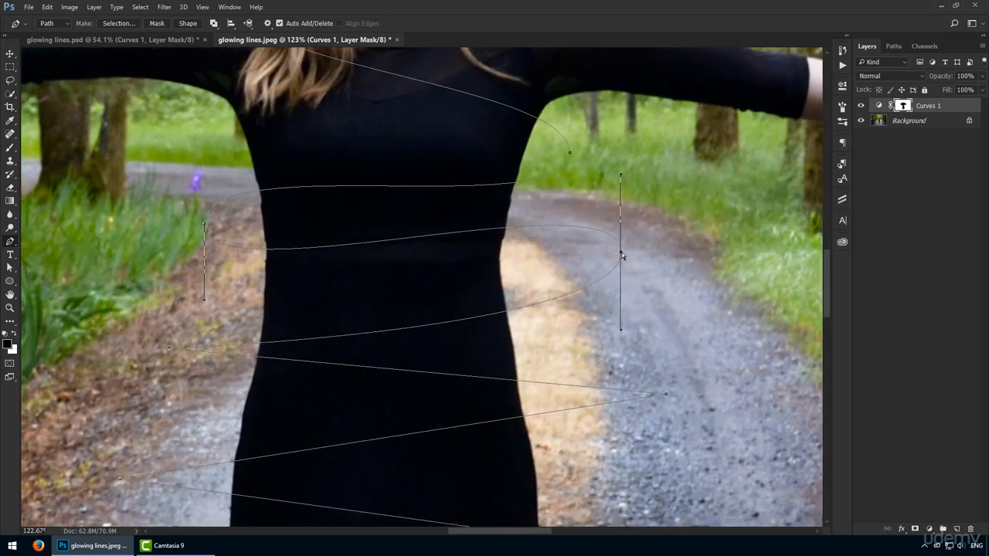
{"action": "left_click_drag", "start_coordinate": [622, 256], "coordinate": [605, 292]}
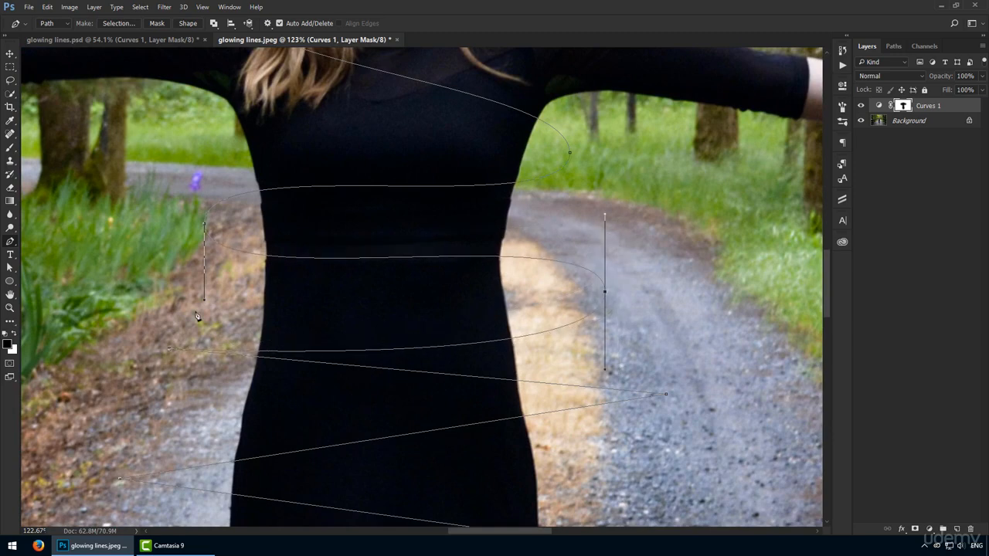
{"action": "left_click_drag", "start_coordinate": [169, 352], "coordinate": [171, 430]}
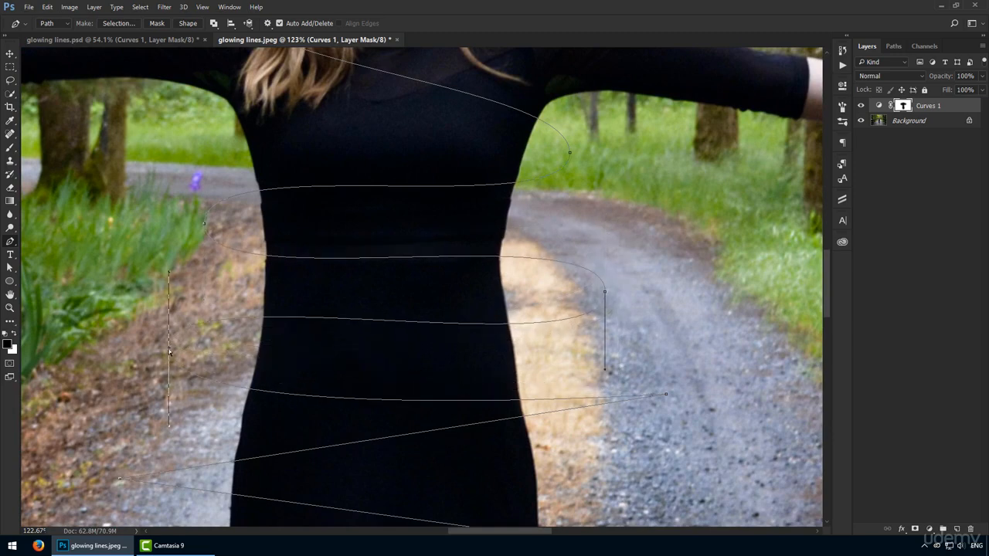
{"action": "left_click_drag", "start_coordinate": [169, 351], "coordinate": [170, 376]}
Smooth the path corners on both sides of the hips with vertical handles, and move each point down and inward.
{"action": "left_click_drag", "start_coordinate": [394, 440], "coordinate": [410, 313]}
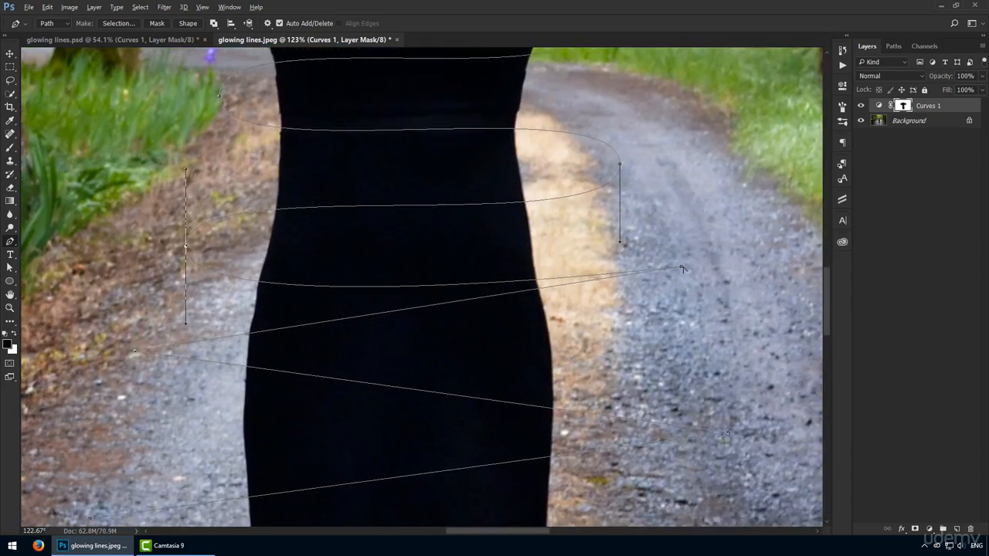
{"action": "left_click_drag", "start_coordinate": [681, 268], "coordinate": [681, 347]}
{"action": "left_click_drag", "start_coordinate": [681, 267], "coordinate": [657, 313]}
{"action": "left_click_drag", "start_coordinate": [134, 352], "coordinate": [133, 428]}
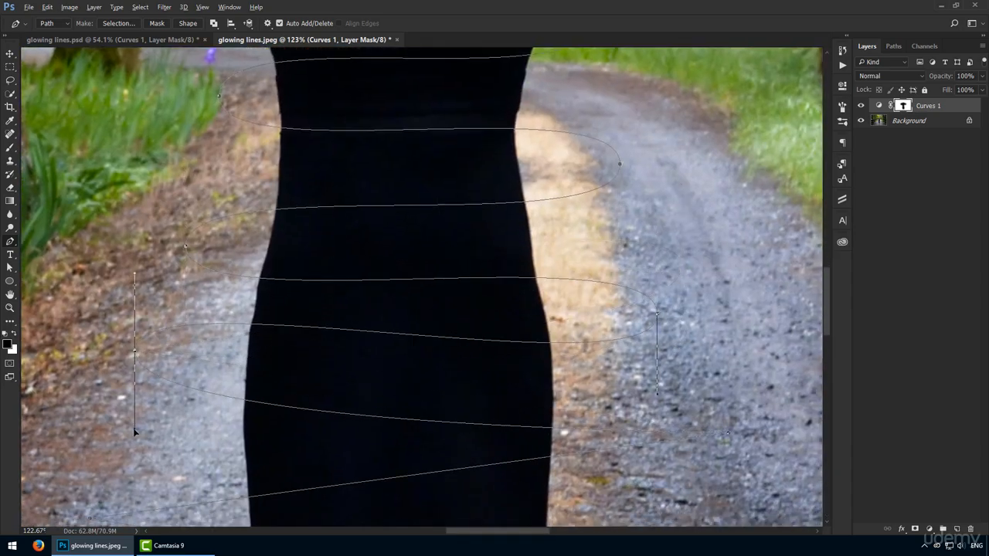
{"action": "left_click_drag", "start_coordinate": [134, 351], "coordinate": [150, 395]}
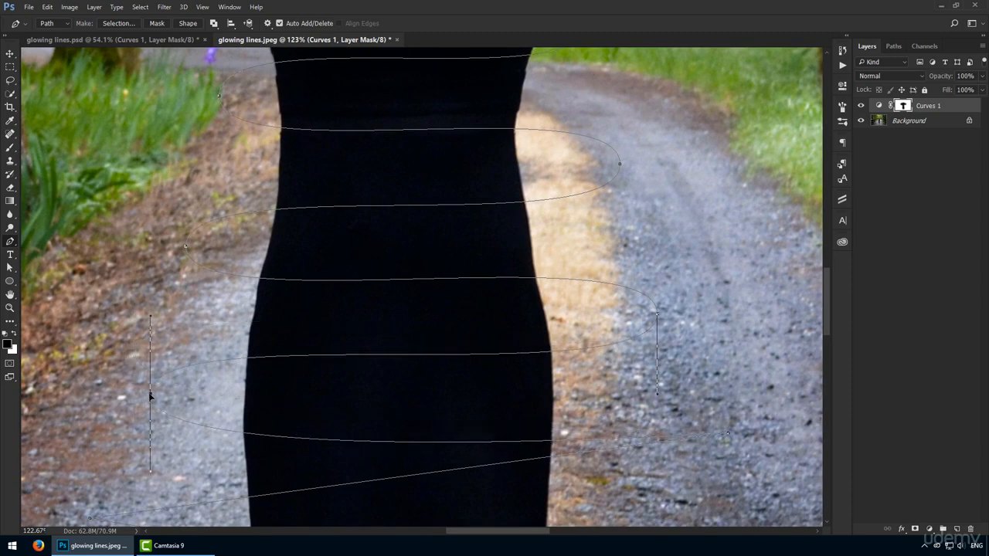
Adjust the corners beside the lower dress, curving the point left of the hem and moving both points down and inward.
{"action": "left_click_drag", "start_coordinate": [754, 456], "coordinate": [701, 385]}
{"action": "left_click_drag", "start_coordinate": [711, 297], "coordinate": [689, 333]}
{"action": "left_click_drag", "start_coordinate": [382, 371], "coordinate": [428, 325]}
{"action": "left_click_drag", "start_coordinate": [117, 337], "coordinate": [118, 417]}
{"action": "left_click_drag", "start_coordinate": [119, 338], "coordinate": [139, 387]}
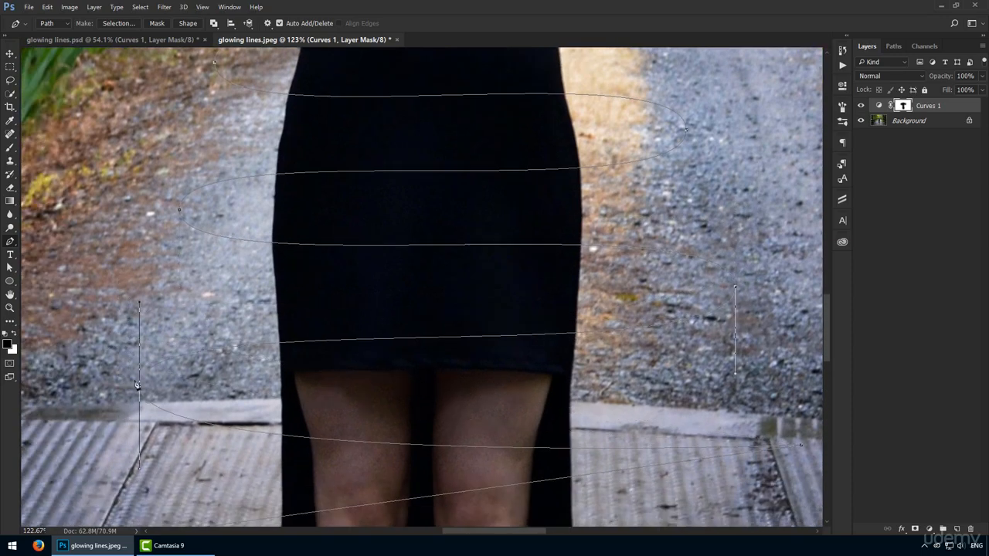
Move the path point right of the thighs down and inward, and round and lower the corner left of the knees with vertical handles.
{"action": "left_click_drag", "start_coordinate": [544, 345], "coordinate": [412, 256]}
{"action": "left_click_drag", "start_coordinate": [669, 356], "coordinate": [633, 395]}
{"action": "left_click_drag", "start_coordinate": [211, 350], "coordinate": [349, 203]}
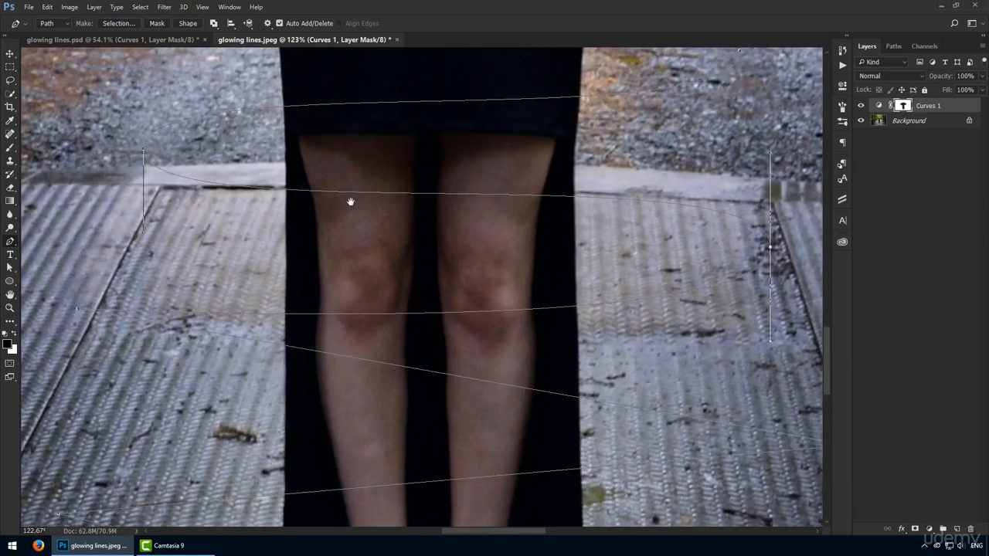
{"action": "left_click_drag", "start_coordinate": [78, 309], "coordinate": [71, 392]}
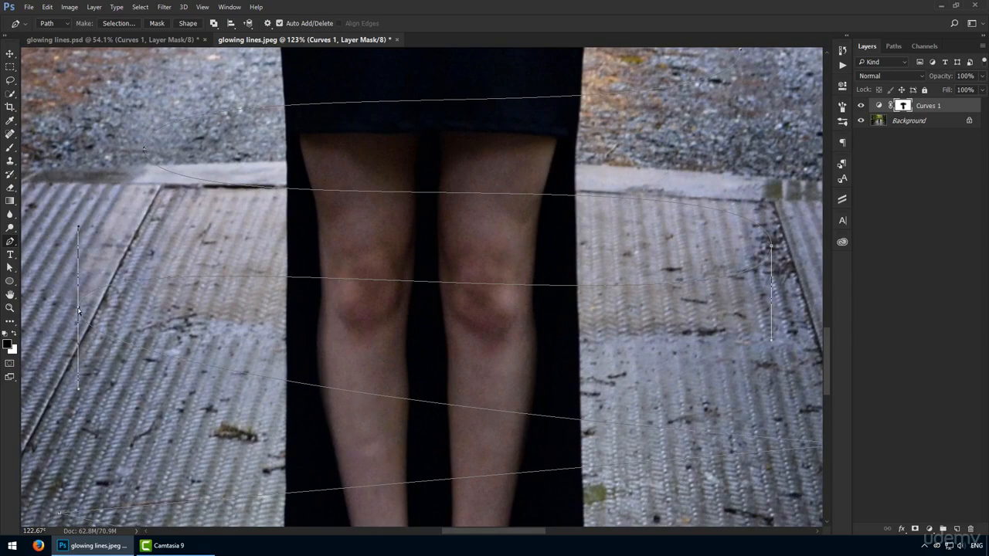
{"action": "left_click_drag", "start_coordinate": [78, 312], "coordinate": [83, 364]}
Pull the path point right of the shins inward, and smooth and lower the corner left of the lower legs with vertical handles.
{"action": "left_click_drag", "start_coordinate": [495, 402], "coordinate": [369, 284]}
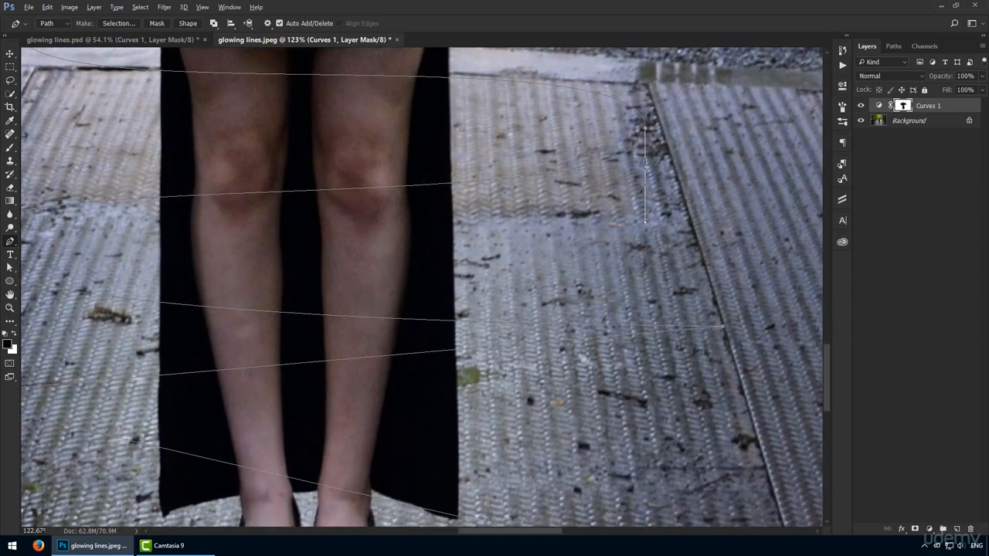
{"action": "left_click_drag", "start_coordinate": [723, 327], "coordinate": [688, 333]}
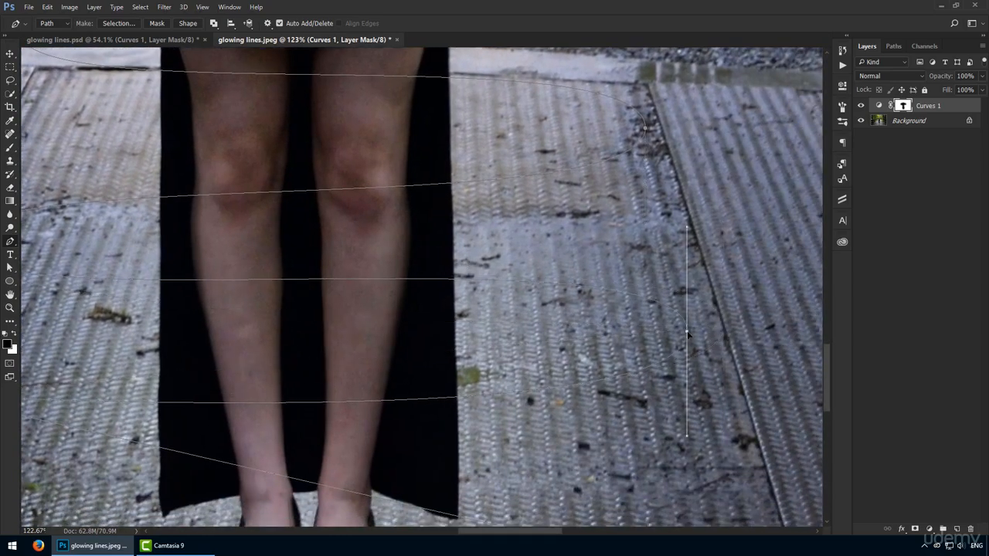
{"action": "left_click_drag", "start_coordinate": [256, 344], "coordinate": [476, 195]}
{"action": "left_click_drag", "start_coordinate": [152, 246], "coordinate": [148, 335]}
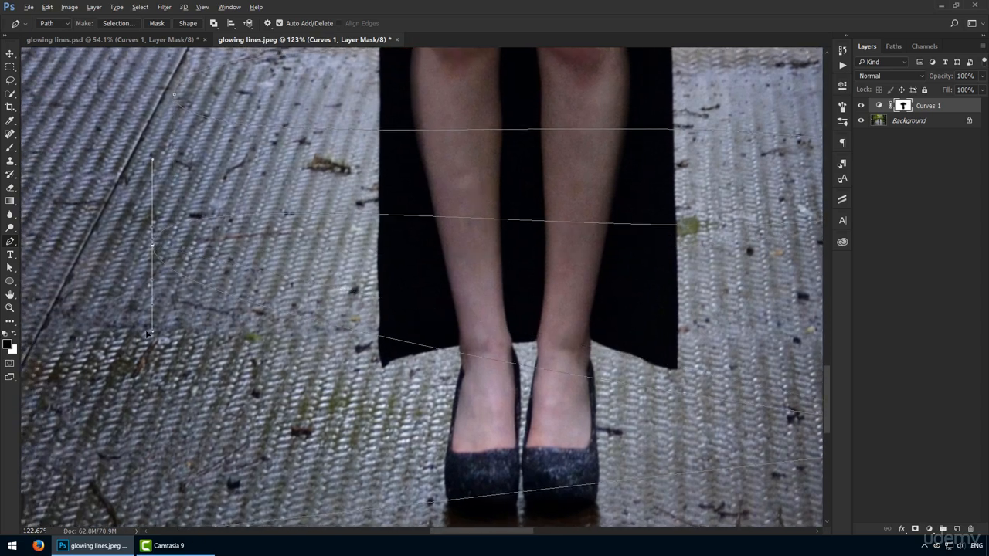
{"action": "left_click_drag", "start_coordinate": [152, 246], "coordinate": [148, 299]}
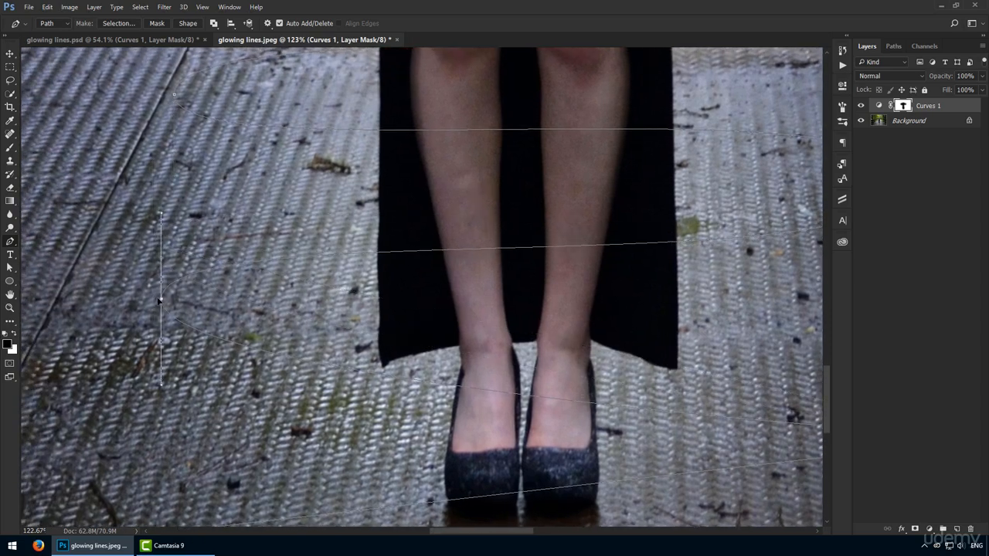
Round the last path corner, right of the shoes, with vertical handles and fit the whole image in view.
{"action": "left_click_drag", "start_coordinate": [532, 290], "coordinate": [314, 220]}
{"action": "left_click_drag", "start_coordinate": [771, 368], "coordinate": [767, 469]}
{"action": "left_click_drag", "start_coordinate": [225, 348], "coordinate": [451, 371]}
{"action": "key", "text": "ctrl+0"}
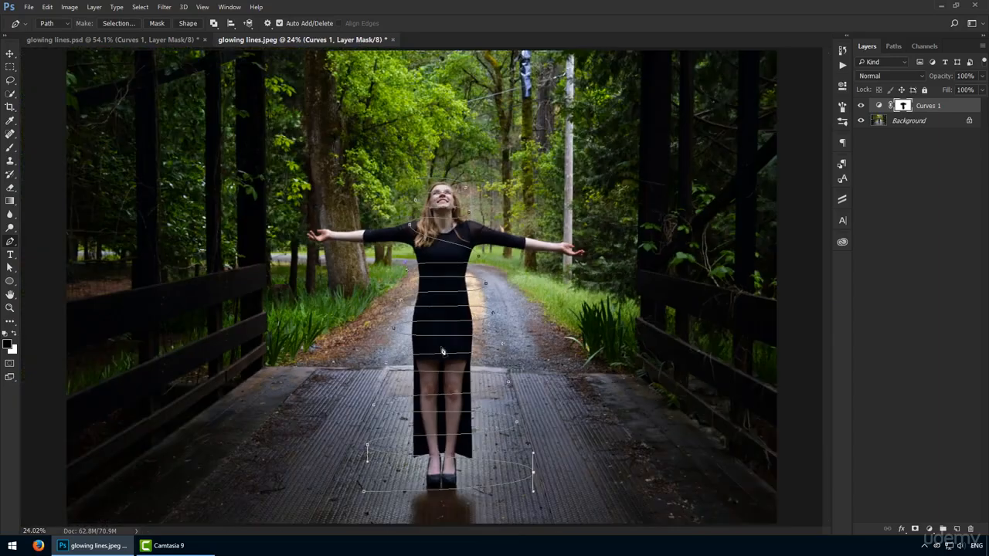
Add a new empty layer above the Curves 1 adjustment layer.
{"action": "scroll", "coordinate": [442, 352], "scroll_direction": "up", "scroll_amount": 3}
{"action": "left_click_drag", "start_coordinate": [446, 410], "coordinate": [418, 338]}
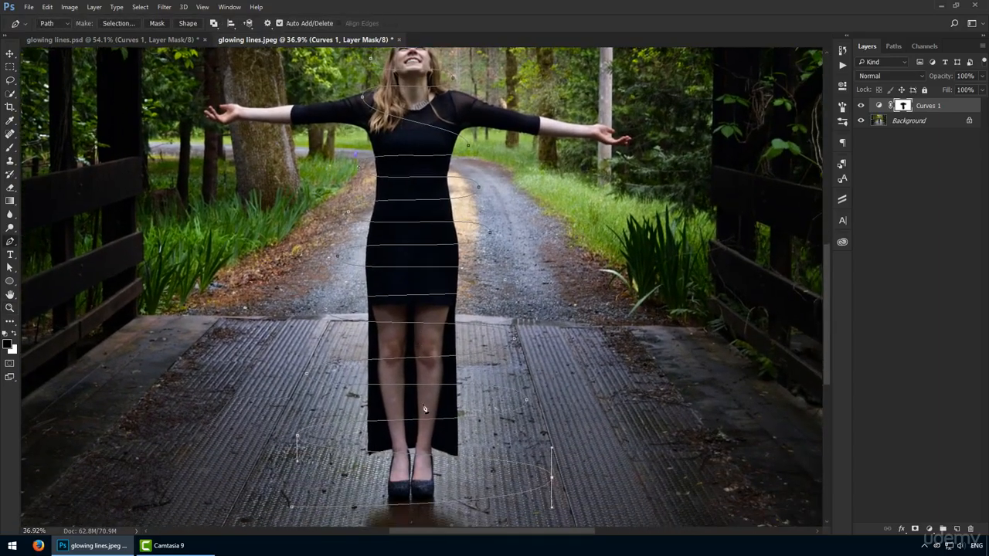
{"action": "scroll", "coordinate": [424, 409], "scroll_direction": "up", "scroll_amount": 2}
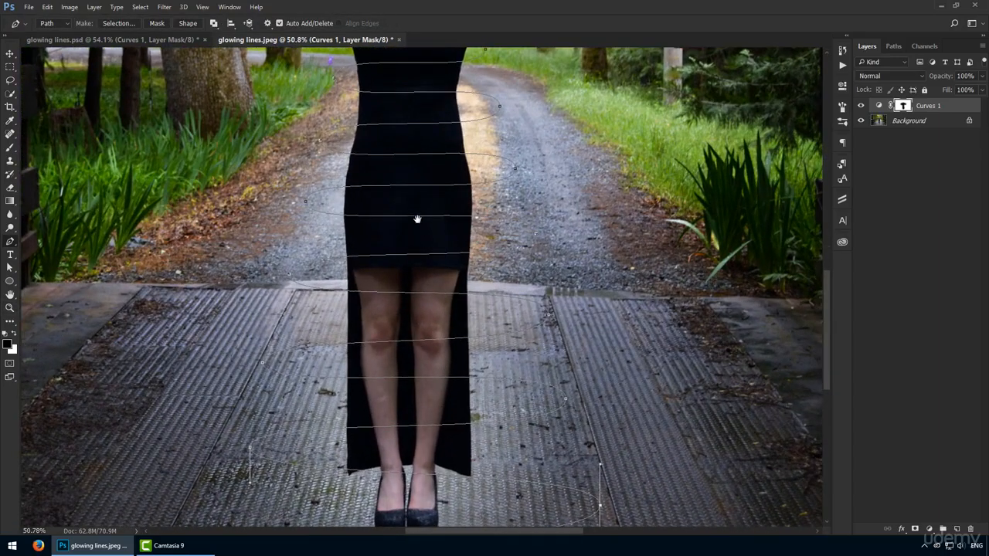
{"action": "left_click_drag", "start_coordinate": [420, 221], "coordinate": [387, 466]}
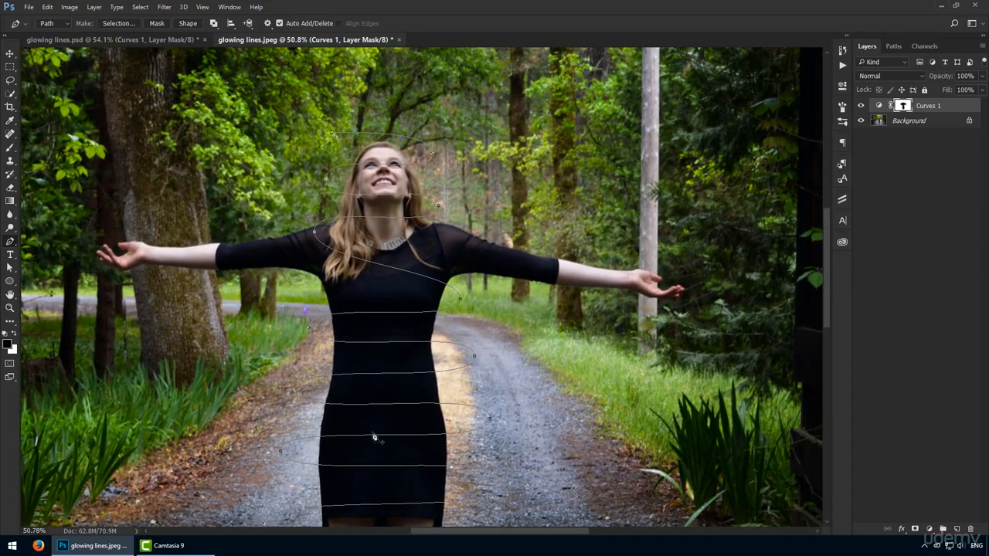
{"action": "left_click", "coordinate": [957, 528]}
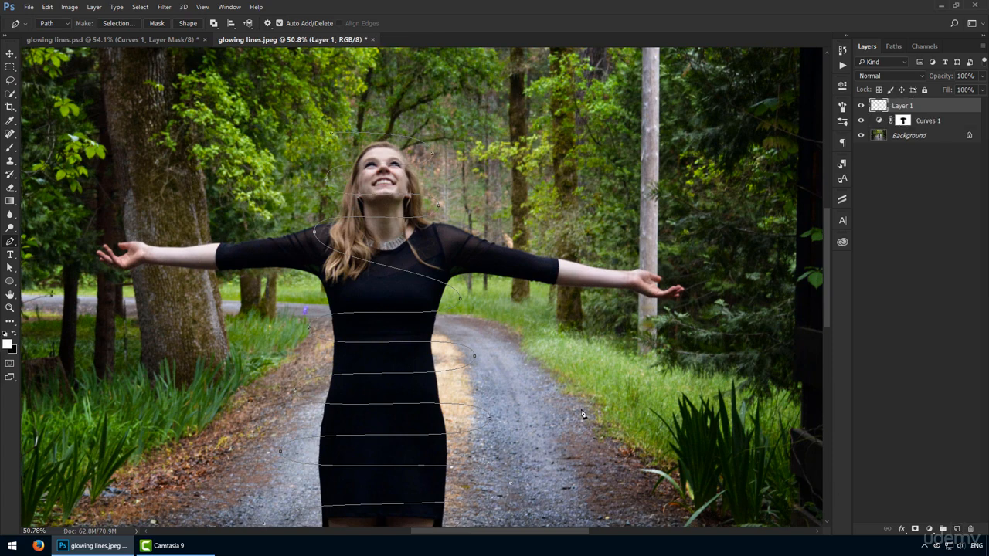
Switch to the Brush tool and reduce the white soft round brush to 20 px.
{"action": "key", "text": "b"}
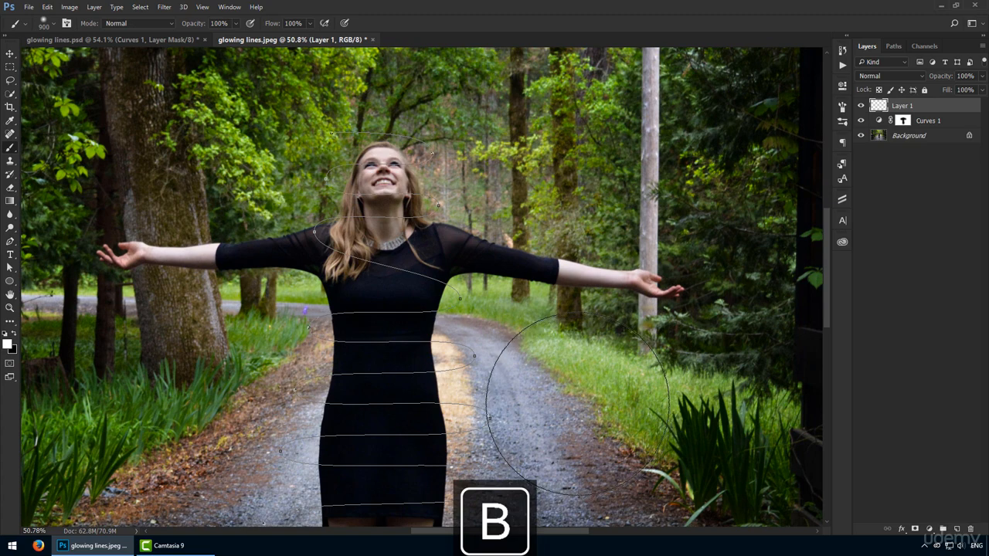
{"action": "key", "text": "bracketleft"}
{"action": "key", "text": "bracketleft"}
{"action": "key", "text": "bracketleft"}
{"action": "key", "text": "bracketleft"}
{"action": "key", "text": "bracketleft"}
{"action": "key", "text": "bracketleft"}
{"action": "key", "text": "bracketleft"}
{"action": "key", "text": "bracketleft"}
{"action": "key", "text": "bracketleft"}
{"action": "key", "text": "bracketleft"}
{"action": "key", "text": "bracketleft"}
{"action": "key", "text": "bracketleft"}
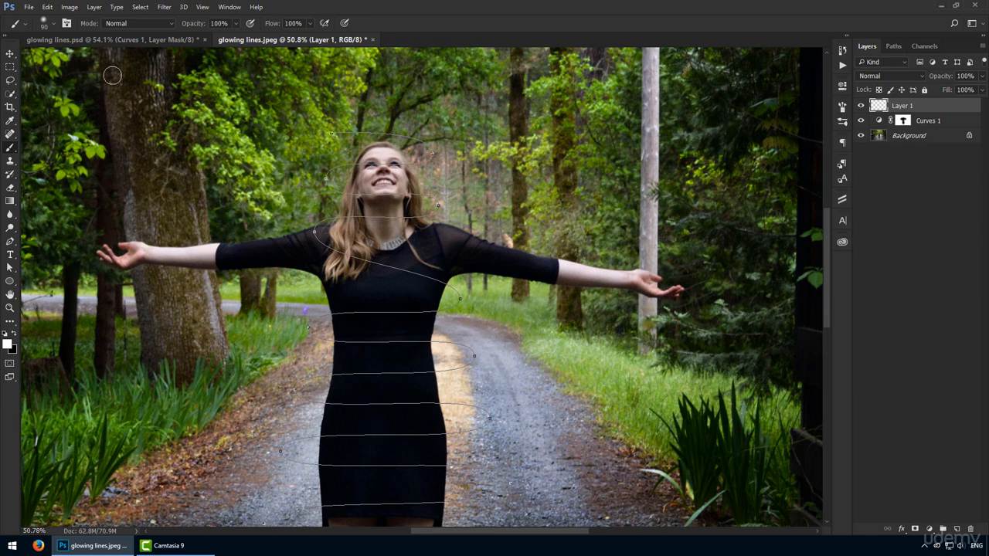
{"action": "left_click", "coordinate": [67, 23]}
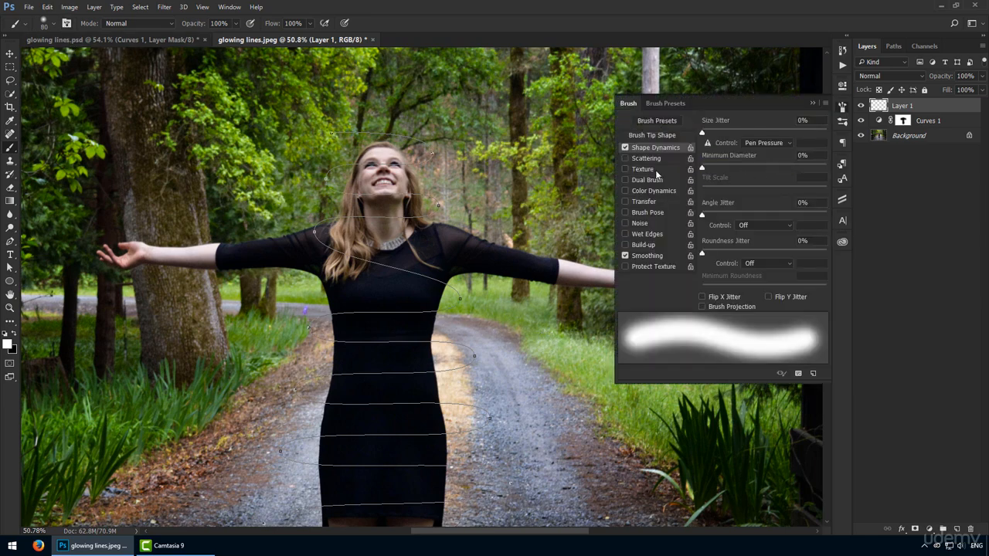
{"action": "key", "text": "bracketleft"}
{"action": "key", "text": "bracketleft"}
{"action": "key", "text": "bracketleft"}
{"action": "key", "text": "bracketleft"}
{"action": "key", "text": "bracketleft"}
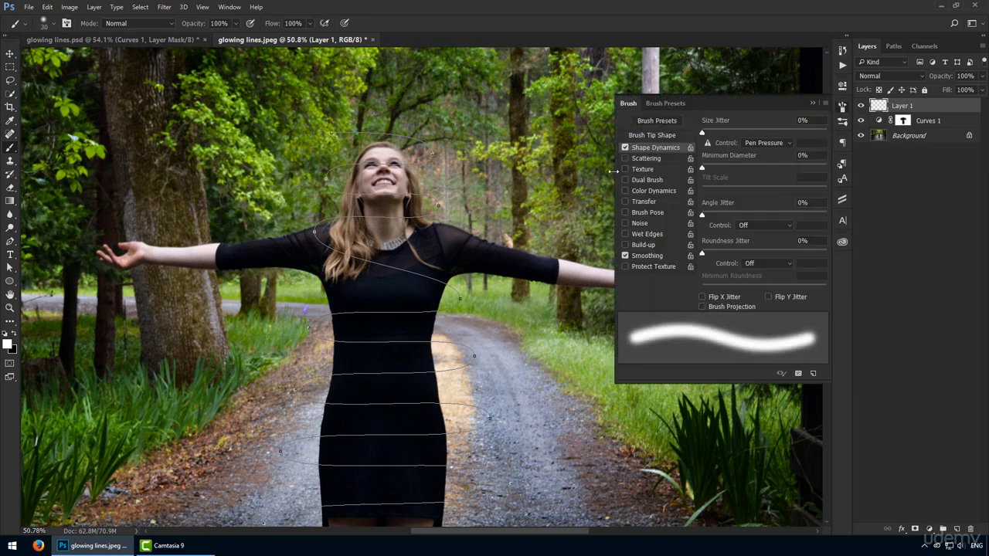
{"action": "left_click", "coordinate": [661, 104]}
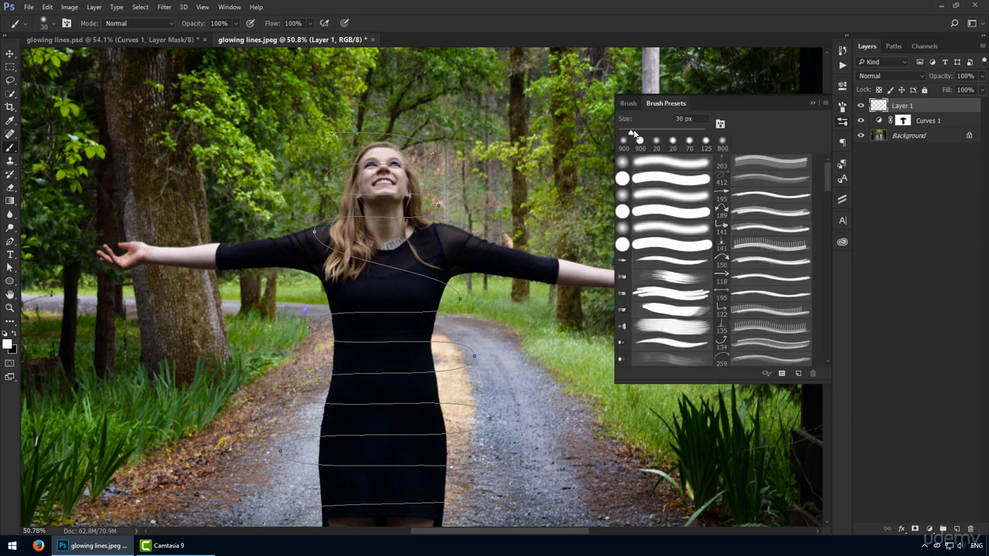
{"action": "left_click", "coordinate": [628, 104]}
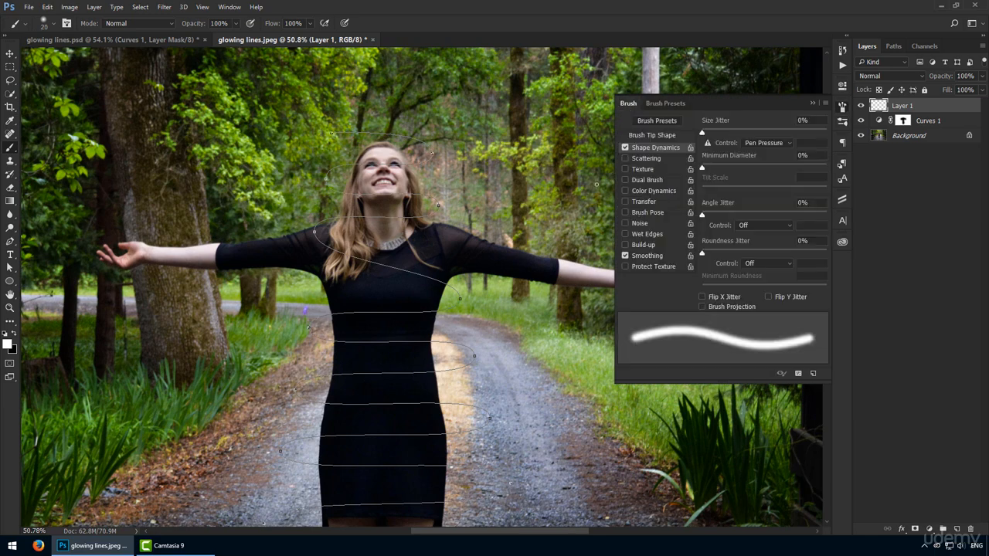
Set the brush tip's hardness to 60% and close the brush settings.
{"action": "left_click", "coordinate": [662, 134]}
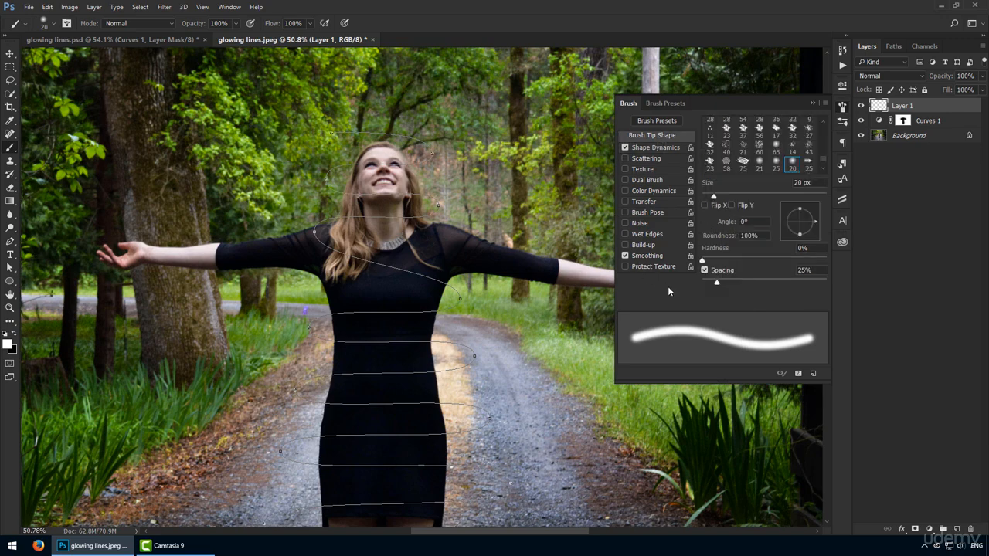
{"action": "left_click", "coordinate": [744, 260]}
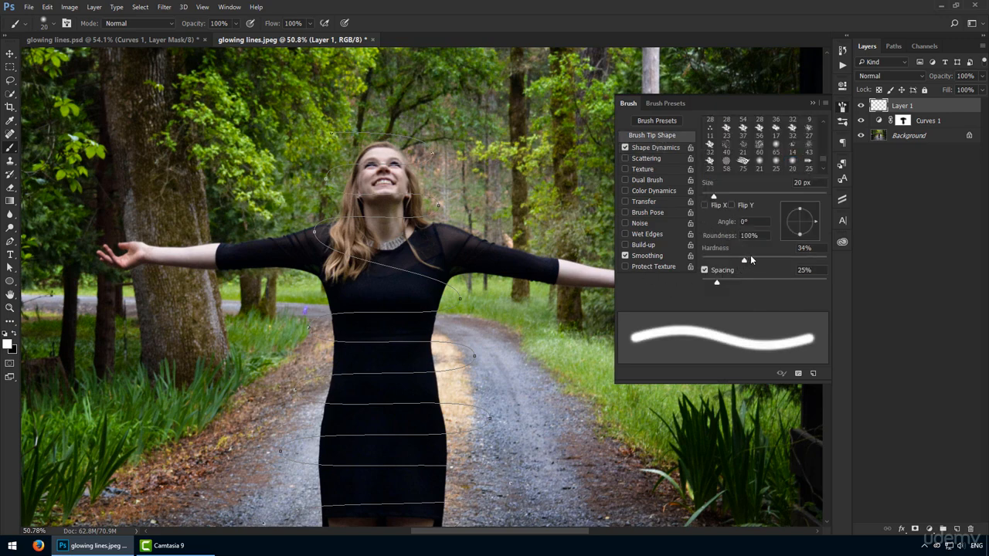
{"action": "left_click_drag", "start_coordinate": [750, 260], "coordinate": [776, 263]}
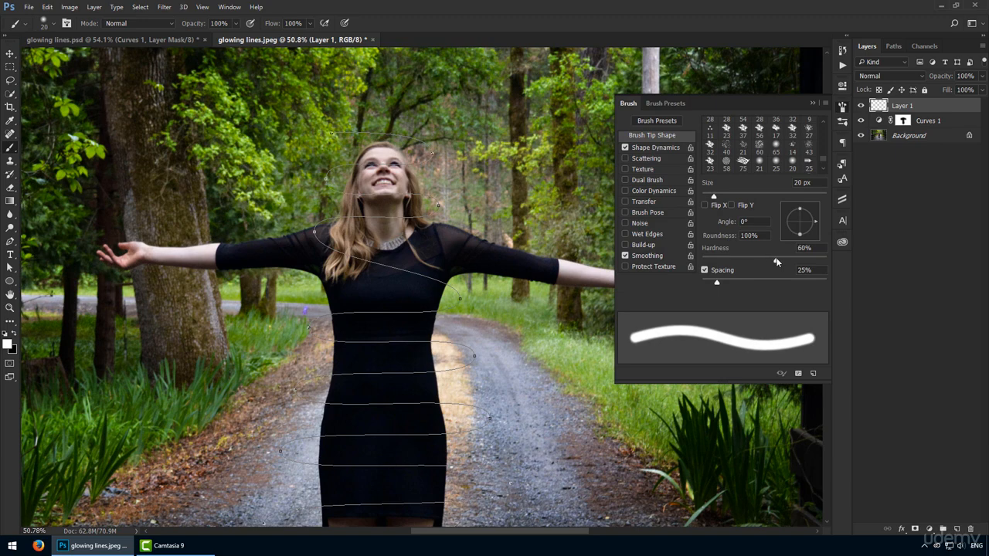
{"action": "left_click", "coordinate": [843, 108]}
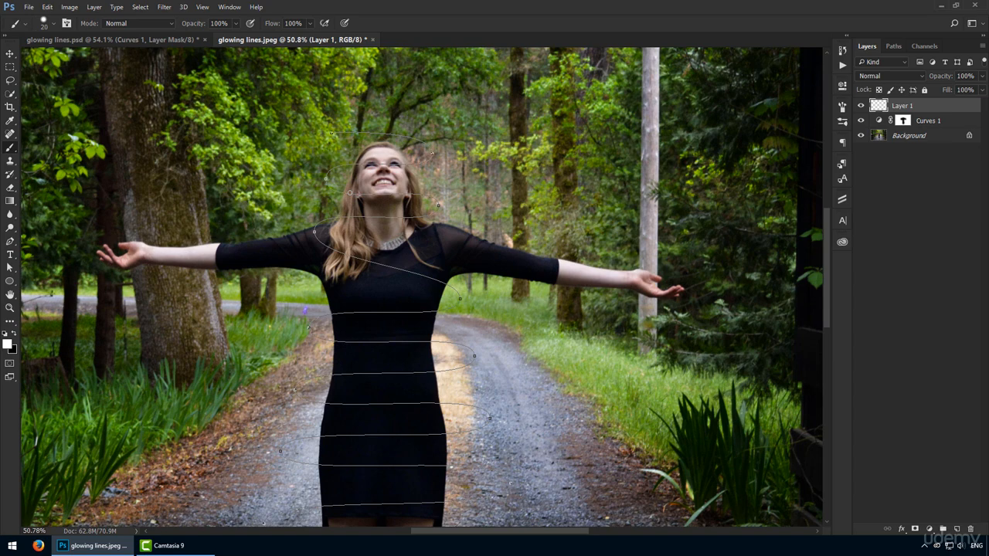
Stroke the spiral path on Layer 1 using the Brush with Simulate Pressure enabled.
{"action": "key", "text": "p"}
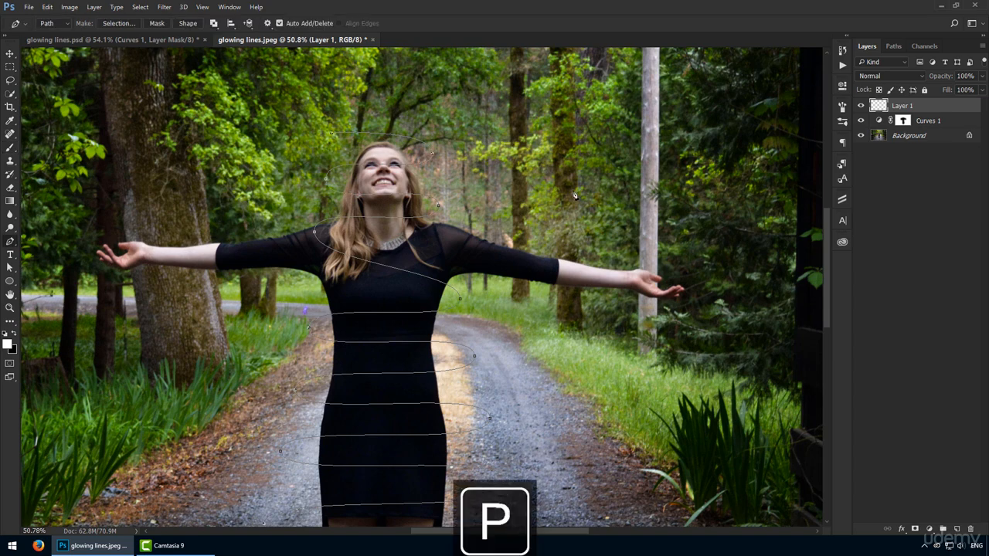
{"action": "right_click", "coordinate": [518, 187]}
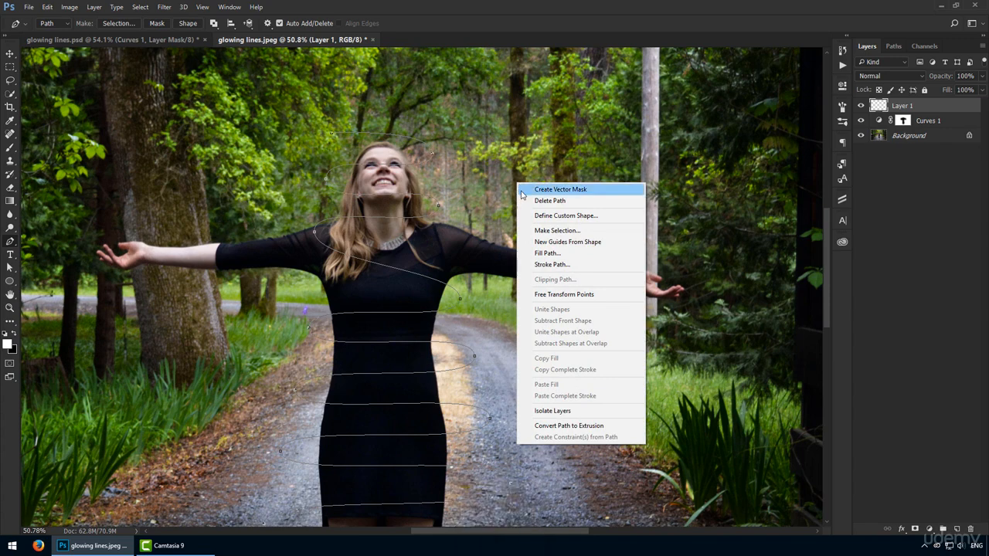
{"action": "left_click", "coordinate": [579, 265]}
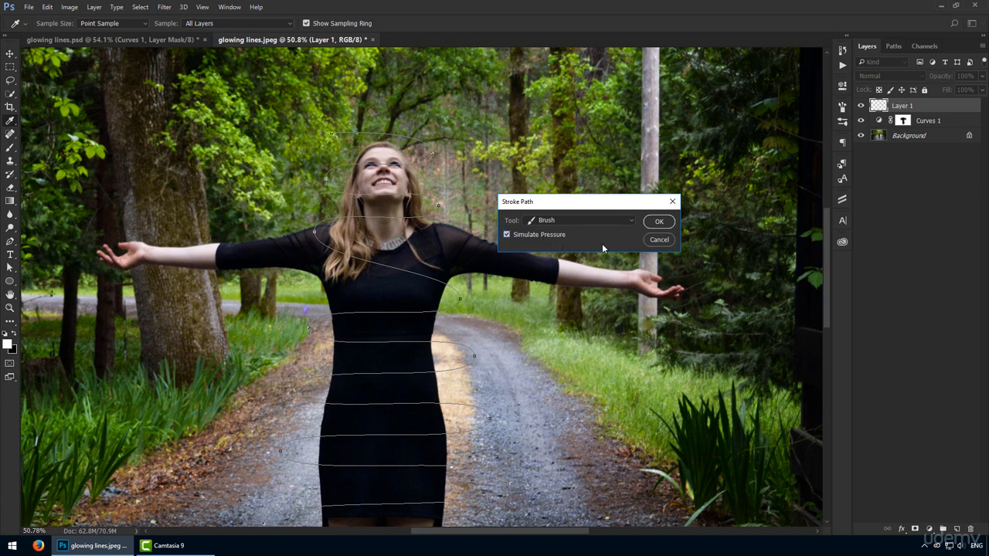
{"action": "left_click", "coordinate": [655, 224]}
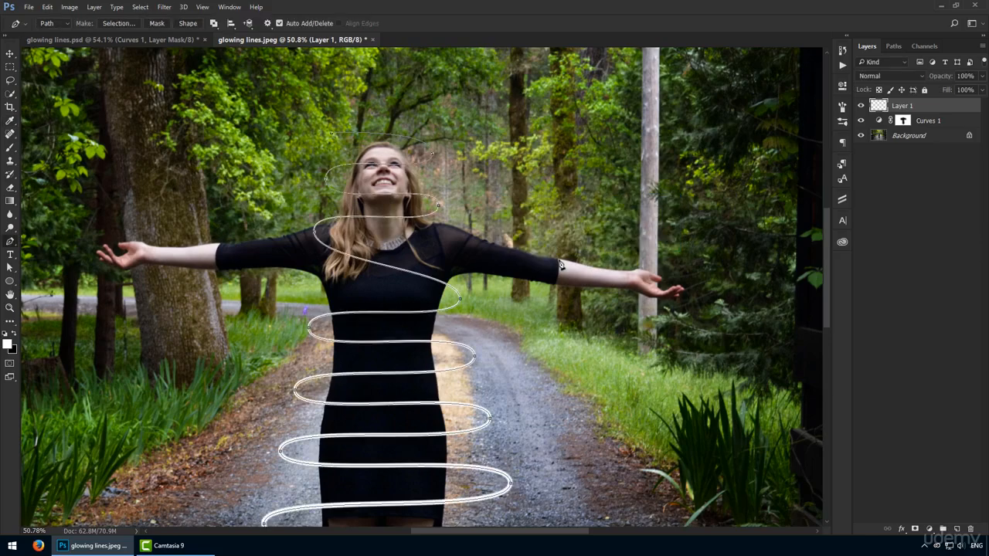
Examine the stroked white spiral from head to feet, toggling Layer 1's visibility off and on.
{"action": "mouse_move", "coordinate": [435, 389]}
{"action": "left_mouse_down"}
{"action": "mouse_move", "coordinate": [461, 84]}
{"action": "mouse_move", "coordinate": [447, 379]}
{"action": "left_mouse_up"}
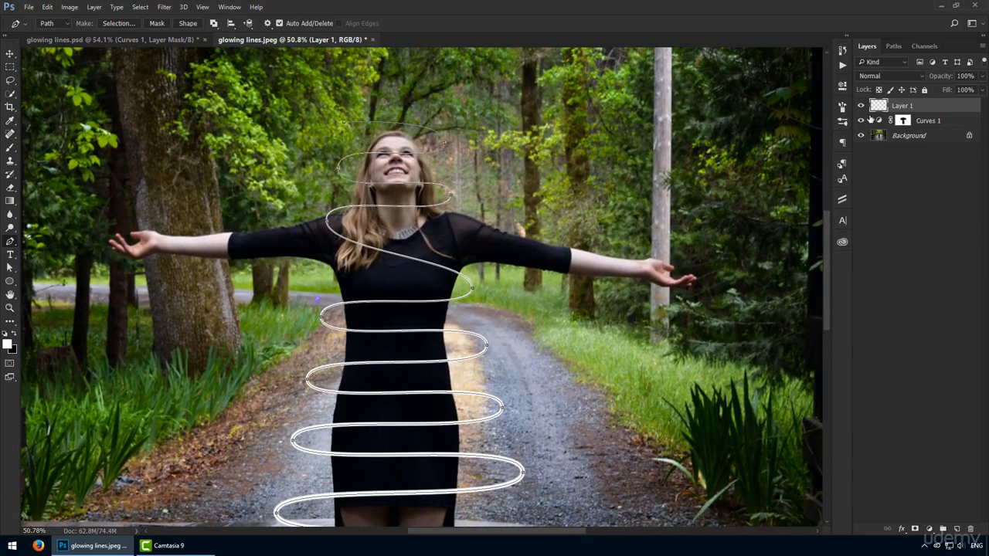
{"action": "left_click", "coordinate": [861, 108]}
{"action": "left_click", "coordinate": [861, 107]}
{"action": "scroll", "coordinate": [541, 362], "scroll_direction": "down", "scroll_amount": 10}
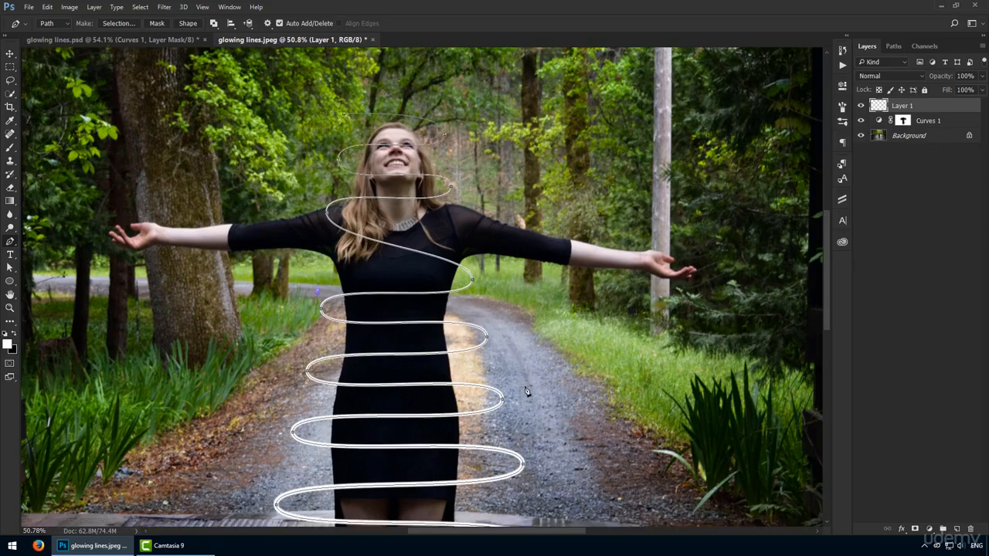
{"action": "scroll", "coordinate": [524, 391], "scroll_direction": "down", "scroll_amount": 2}
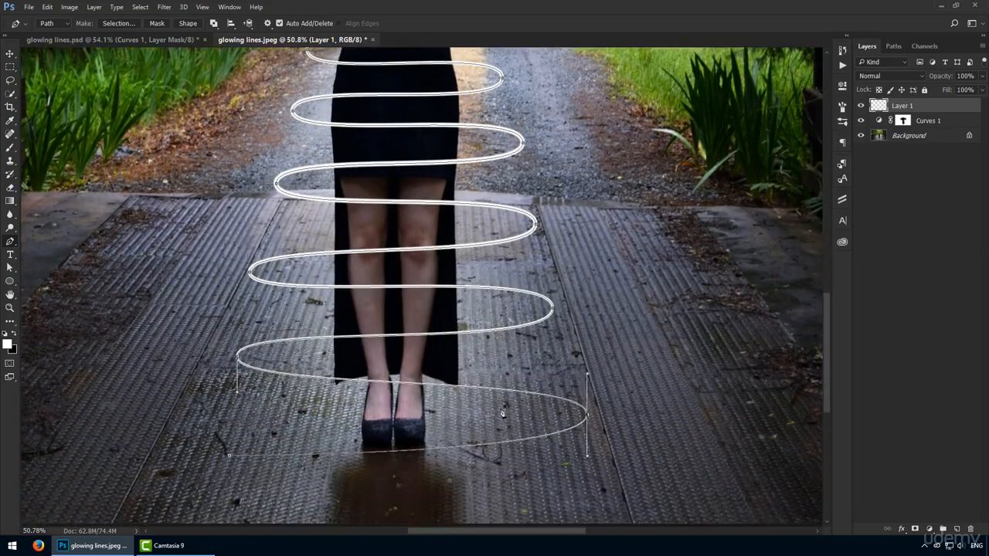
{"action": "scroll", "coordinate": [492, 312], "scroll_direction": "up", "scroll_amount": 1}
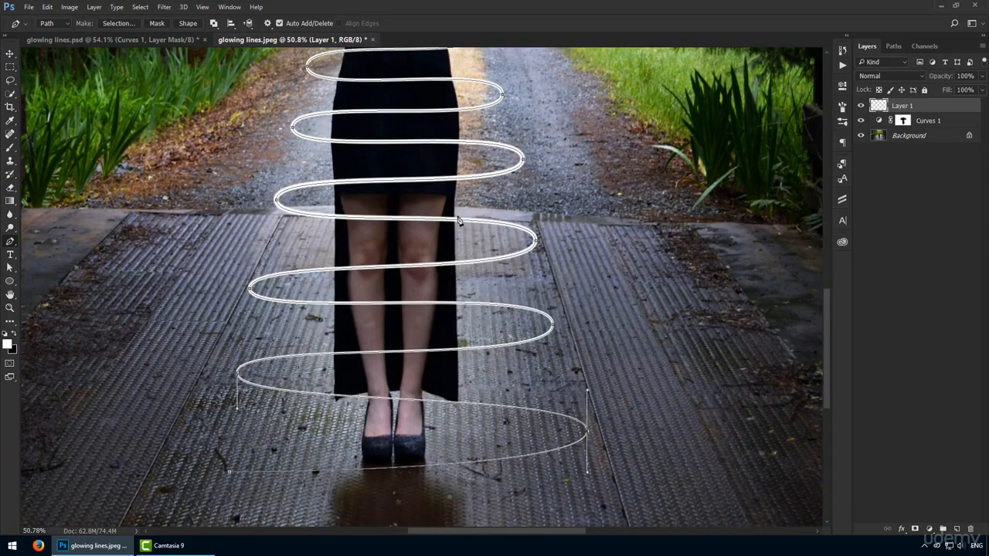
{"action": "scroll", "coordinate": [500, 215], "scroll_direction": "up", "scroll_amount": 4}
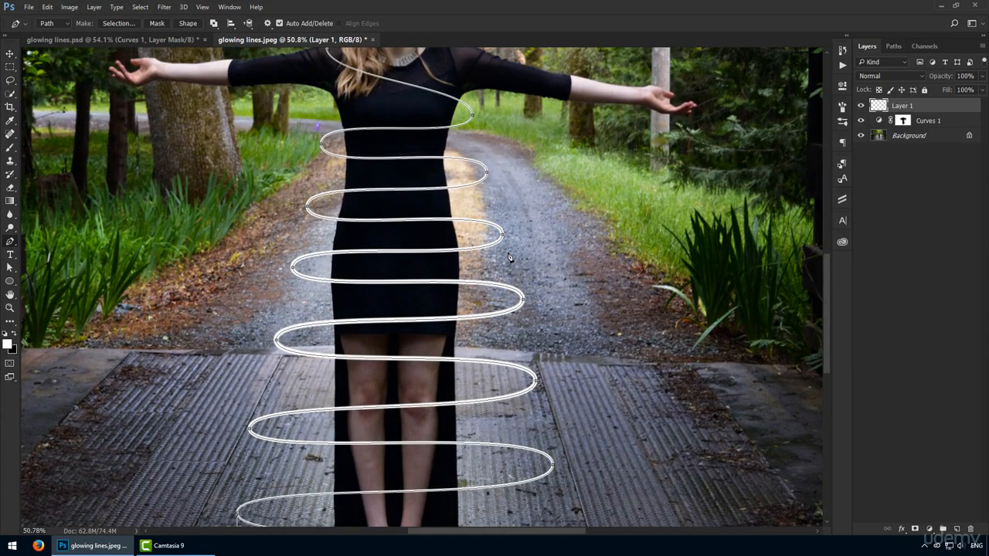
{"action": "scroll", "coordinate": [510, 257], "scroll_direction": "up", "scroll_amount": 5}
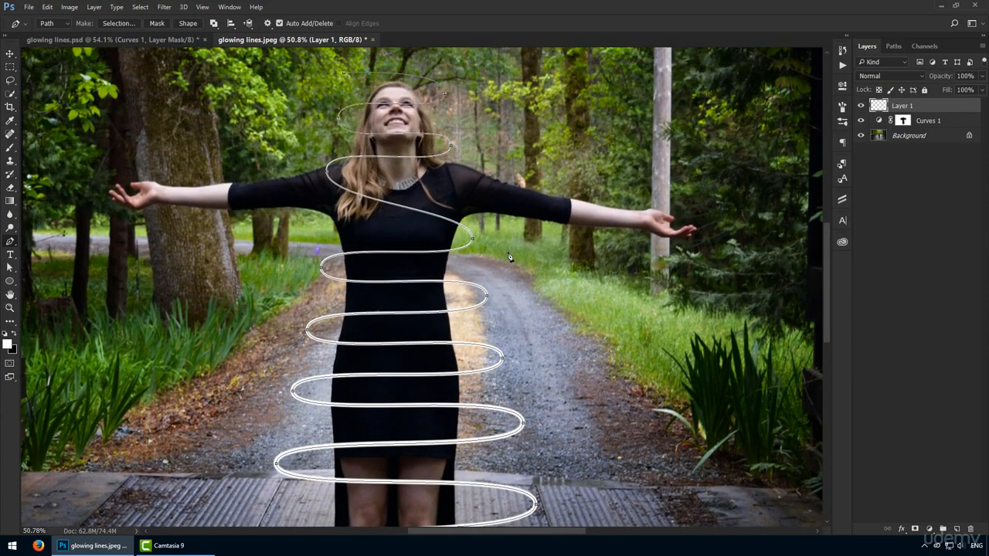
{"action": "scroll", "coordinate": [486, 246], "scroll_direction": "up", "scroll_amount": 1}
Dismiss the path outline and add a layer mask to Layer 1.
{"action": "key", "text": "Return"}
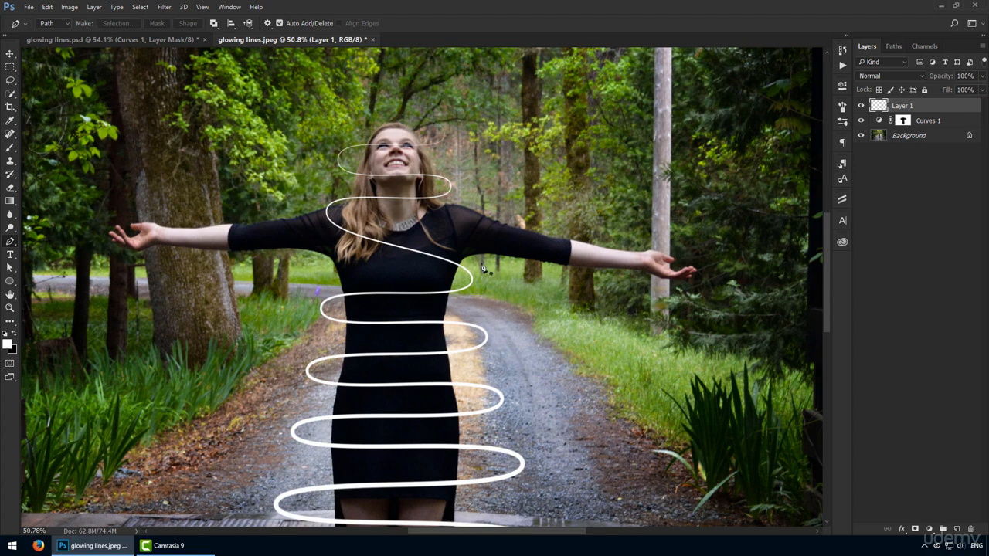
{"action": "key", "text": "v"}
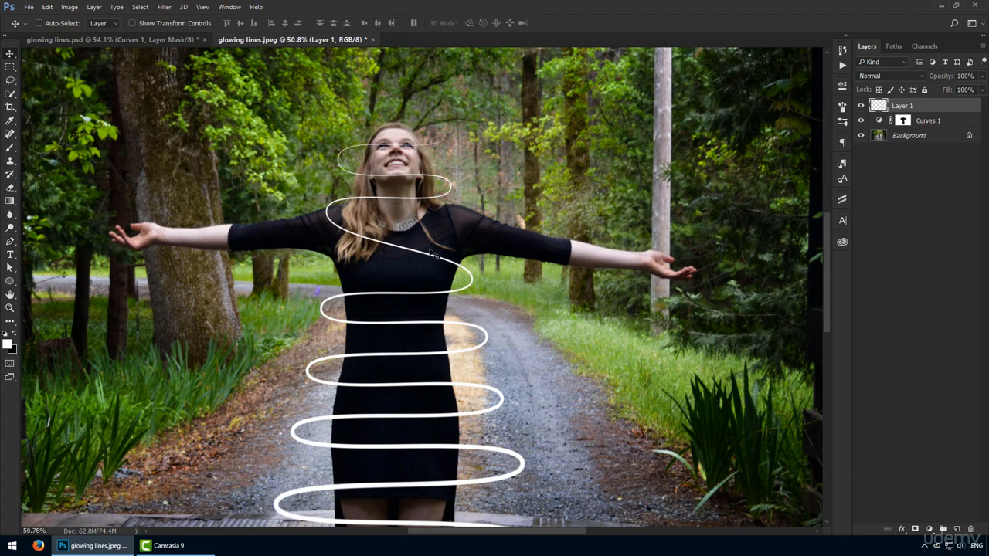
{"action": "left_click", "coordinate": [915, 530]}
Mask out the spiral segments crossing the woman's face and neck on Layer 1's mask using a size 45 black brush.
{"action": "key", "text": "b"}
{"action": "left_click_drag", "start_coordinate": [396, 179], "coordinate": [407, 192]}
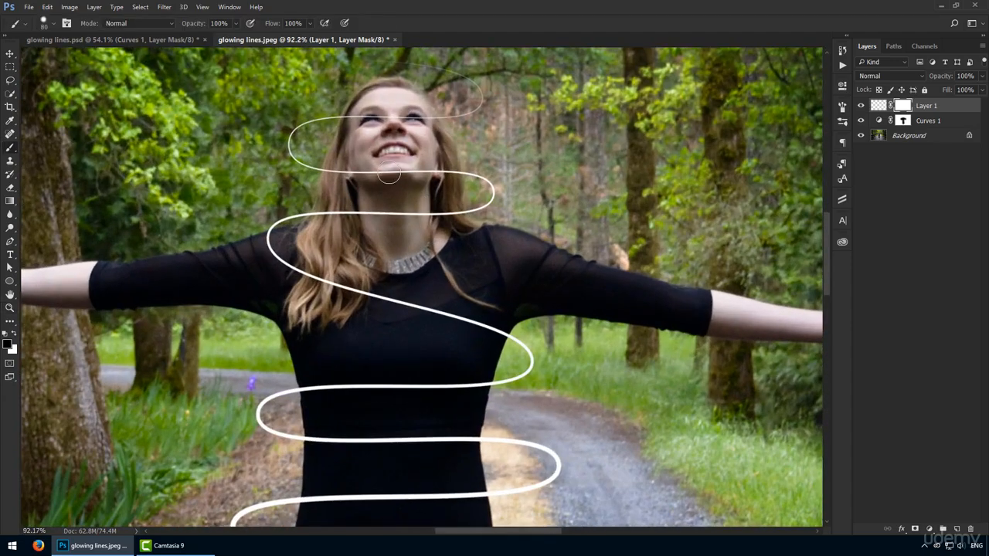
{"action": "left_click_drag", "start_coordinate": [376, 113], "coordinate": [402, 155]}
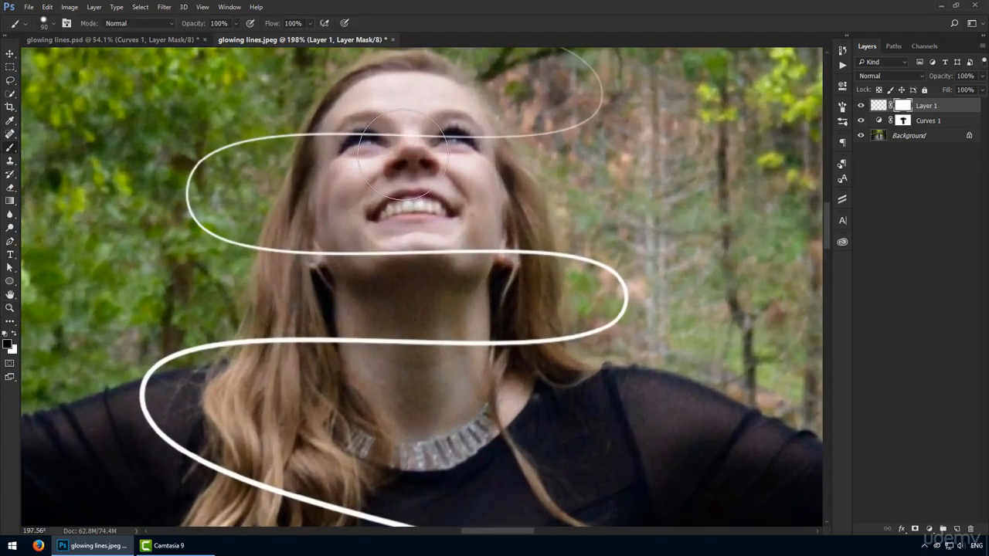
{"action": "key", "text": "bracketleft"}
{"action": "key", "text": "bracketleft"}
{"action": "key", "text": "bracketleft"}
{"action": "left_click_drag", "start_coordinate": [355, 133], "coordinate": [479, 132]}
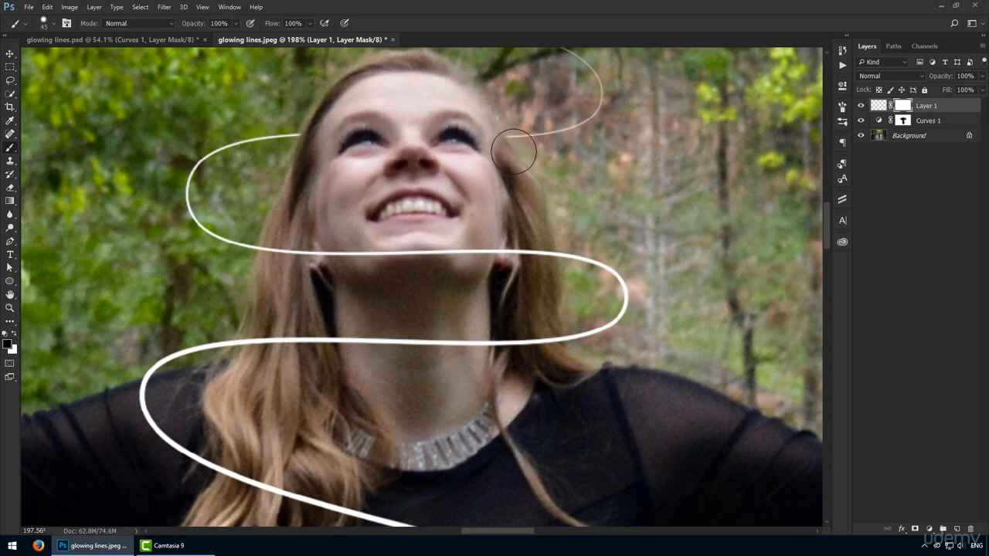
{"action": "mouse_move", "coordinate": [504, 348]}
{"action": "left_mouse_down"}
{"action": "mouse_move", "coordinate": [551, 351]}
{"action": "mouse_move", "coordinate": [551, 341]}
{"action": "mouse_move", "coordinate": [531, 357]}
{"action": "mouse_move", "coordinate": [270, 350]}
{"action": "left_mouse_up"}
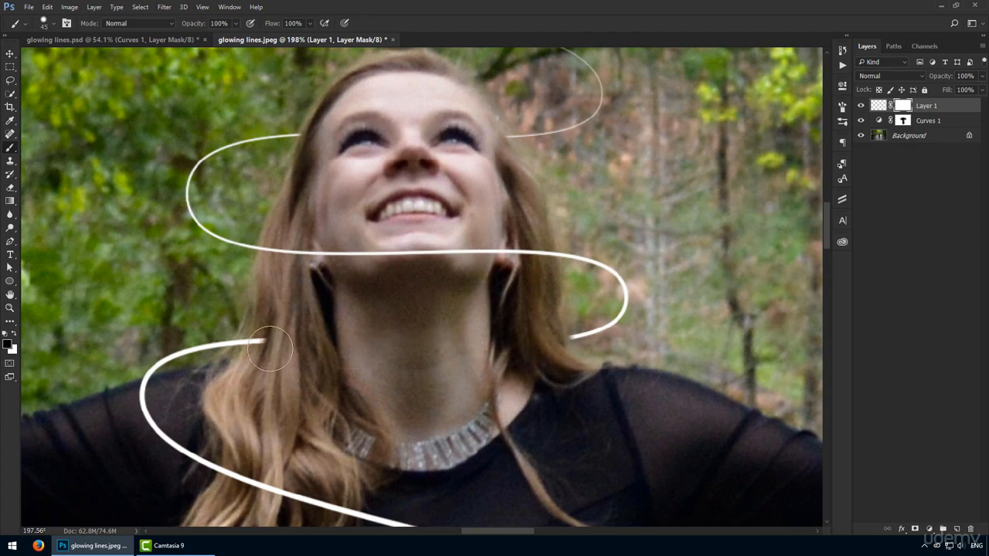
Paint black on Layer 1's mask to hide the line passing behind the woman's torso below the chest.
{"action": "scroll", "coordinate": [258, 351], "scroll_direction": "down", "scroll_amount": 5}
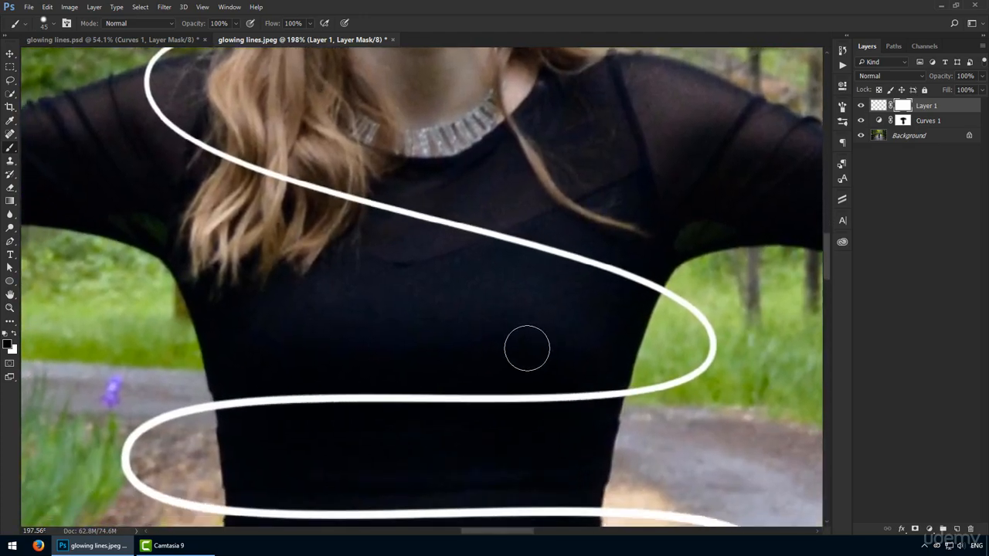
{"action": "mouse_move", "coordinate": [570, 387]}
{"action": "left_mouse_down"}
{"action": "mouse_move", "coordinate": [595, 374]}
{"action": "mouse_move", "coordinate": [598, 393]}
{"action": "mouse_move", "coordinate": [358, 391]}
{"action": "mouse_move", "coordinate": [249, 400]}
{"action": "mouse_move", "coordinate": [246, 420]}
{"action": "left_mouse_up"}
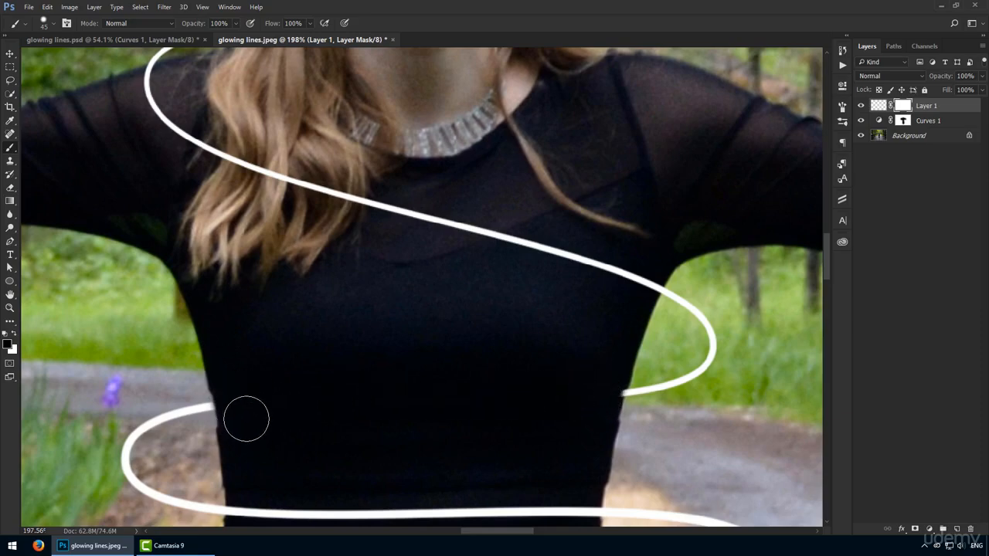
{"action": "key", "text": "ctrl+minus"}
{"action": "mouse_move", "coordinate": [472, 276]}
{"action": "left_mouse_down"}
{"action": "mouse_move", "coordinate": [426, 404]}
{"action": "mouse_move", "coordinate": [409, 228]}
{"action": "left_mouse_up"}
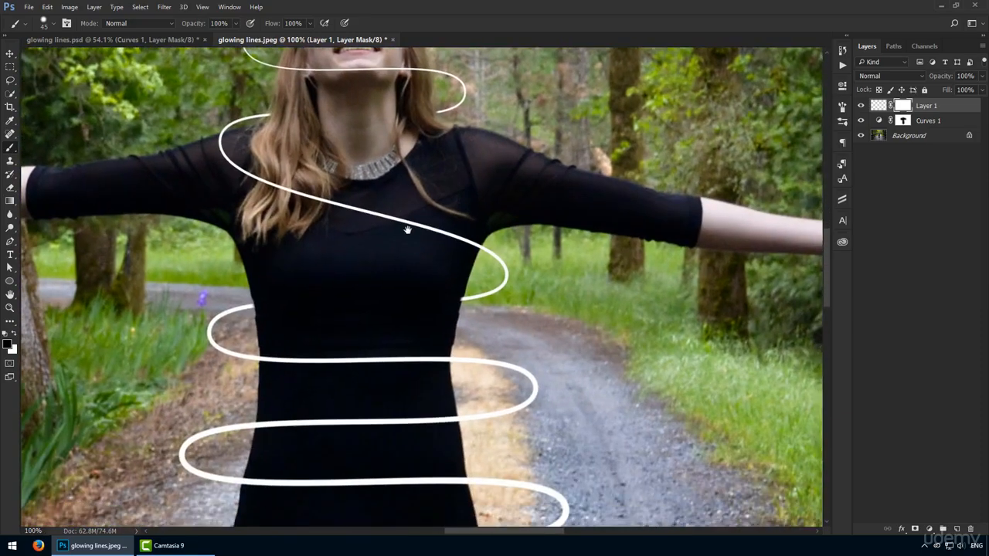
Mask out the next spiral segment passing behind the woman's waist, cleaning up its ends at both dress edges.
{"action": "scroll", "coordinate": [459, 310], "scroll_direction": "up", "scroll_amount": 4}
{"action": "left_click_drag", "start_coordinate": [271, 399], "coordinate": [361, 67]}
{"action": "mouse_move", "coordinate": [221, 214]}
{"action": "left_mouse_down"}
{"action": "mouse_move", "coordinate": [476, 218]}
{"action": "mouse_move", "coordinate": [558, 207]}
{"action": "left_mouse_up"}
{"action": "mouse_move", "coordinate": [412, 168]}
{"action": "left_mouse_down"}
{"action": "mouse_move", "coordinate": [576, 197]}
{"action": "mouse_move", "coordinate": [588, 182]}
{"action": "mouse_move", "coordinate": [600, 206]}
{"action": "left_mouse_up"}
{"action": "left_click_drag", "start_coordinate": [251, 184], "coordinate": [194, 214]}
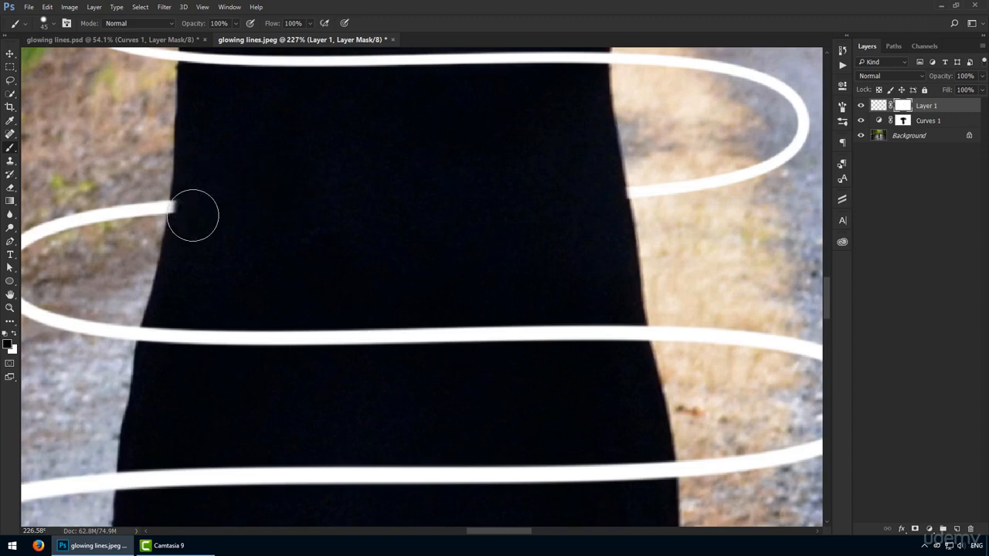
Hide the two spiral segments passing behind the hips and the lower dress above the hem on Layer 1's mask.
{"action": "left_click_drag", "start_coordinate": [402, 268], "coordinate": [418, 115]}
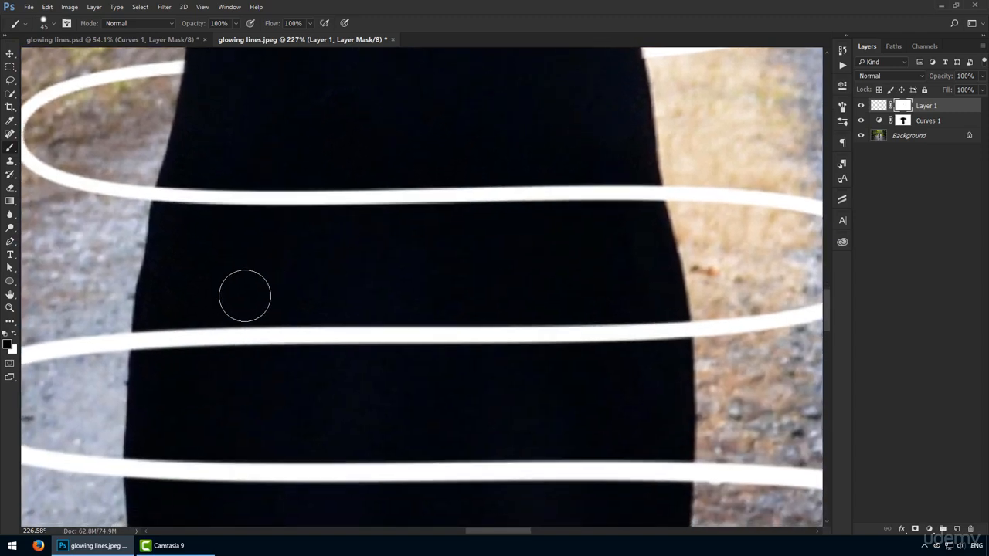
{"action": "mouse_move", "coordinate": [189, 309]}
{"action": "left_mouse_down"}
{"action": "mouse_move", "coordinate": [172, 316]}
{"action": "mouse_move", "coordinate": [459, 355]}
{"action": "mouse_move", "coordinate": [290, 325]}
{"action": "mouse_move", "coordinate": [647, 333]}
{"action": "mouse_move", "coordinate": [649, 312]}
{"action": "mouse_move", "coordinate": [662, 333]}
{"action": "mouse_move", "coordinate": [667, 324]}
{"action": "left_mouse_up"}
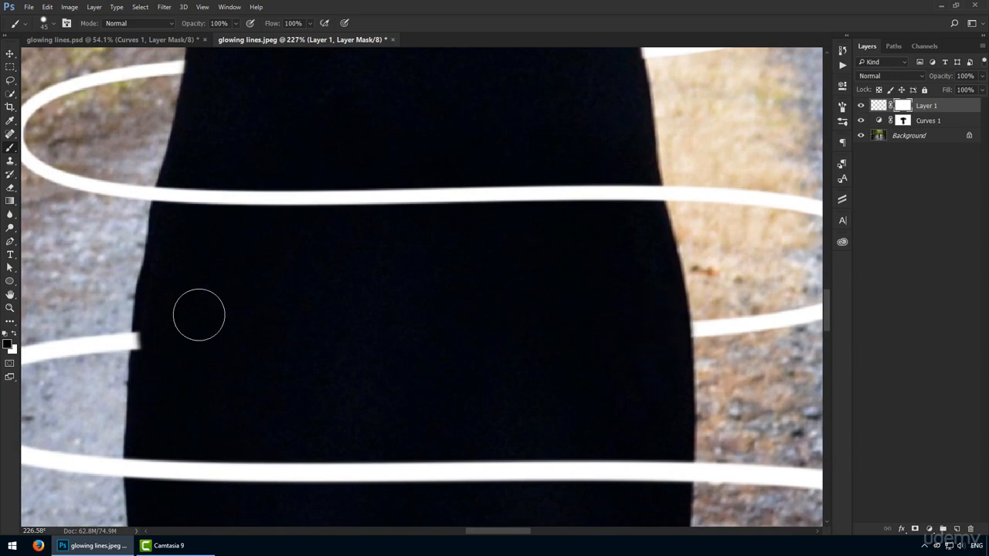
{"action": "mouse_move", "coordinate": [163, 343]}
{"action": "left_mouse_down"}
{"action": "mouse_move", "coordinate": [157, 329]}
{"action": "mouse_move", "coordinate": [157, 353]}
{"action": "left_mouse_up"}
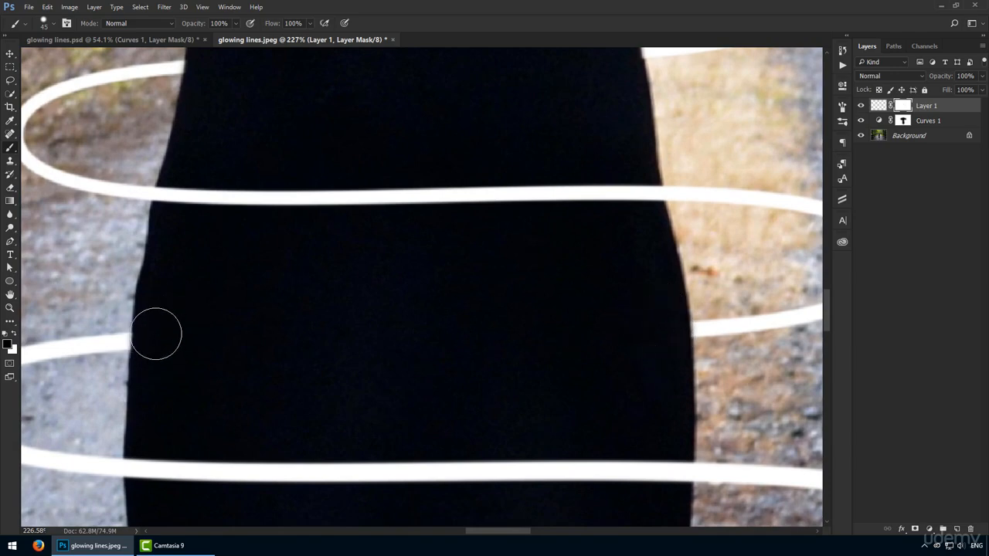
{"action": "left_click_drag", "start_coordinate": [253, 402], "coordinate": [272, 106]}
{"action": "mouse_move", "coordinate": [167, 333]}
{"action": "left_mouse_down"}
{"action": "mouse_move", "coordinate": [194, 349]}
{"action": "mouse_move", "coordinate": [669, 332]}
{"action": "mouse_move", "coordinate": [655, 314]}
{"action": "mouse_move", "coordinate": [194, 302]}
{"action": "mouse_move", "coordinate": [190, 353]}
{"action": "mouse_move", "coordinate": [237, 343]}
{"action": "left_mouse_up"}
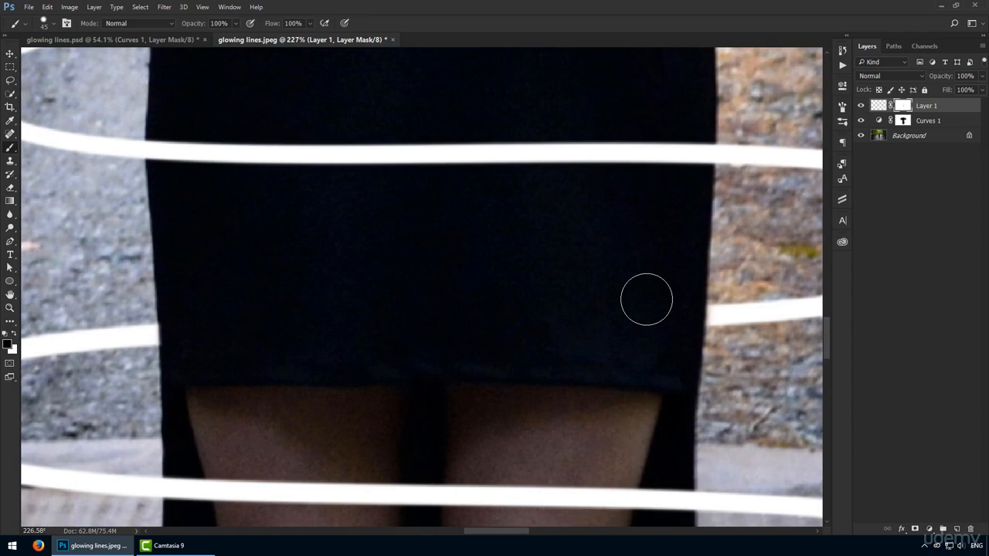
{"action": "left_click_drag", "start_coordinate": [629, 371], "coordinate": [615, 226]}
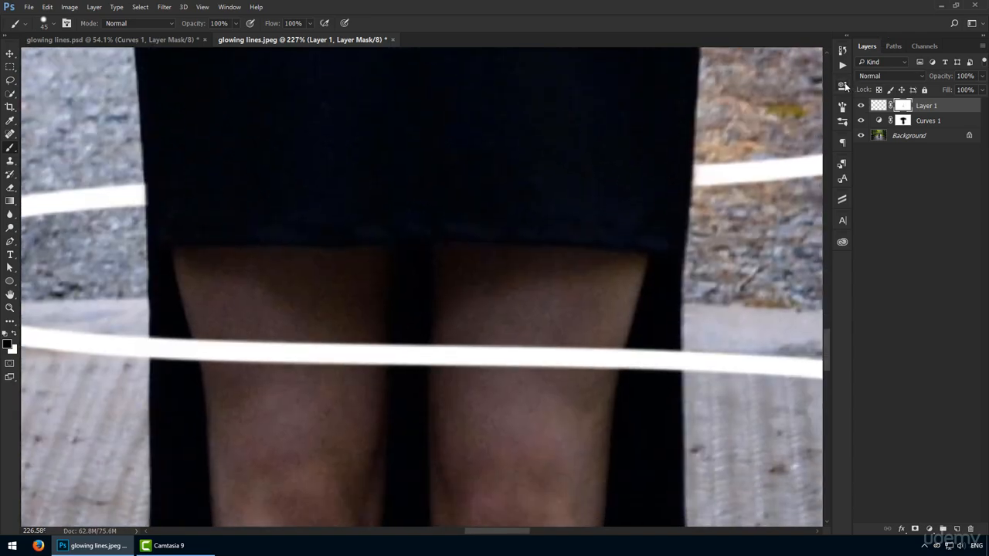
Display the brush's Shape Dynamics settings.
{"action": "left_click", "coordinate": [844, 86]}
{"action": "left_click", "coordinate": [842, 105]}
{"action": "left_click", "coordinate": [675, 146]}
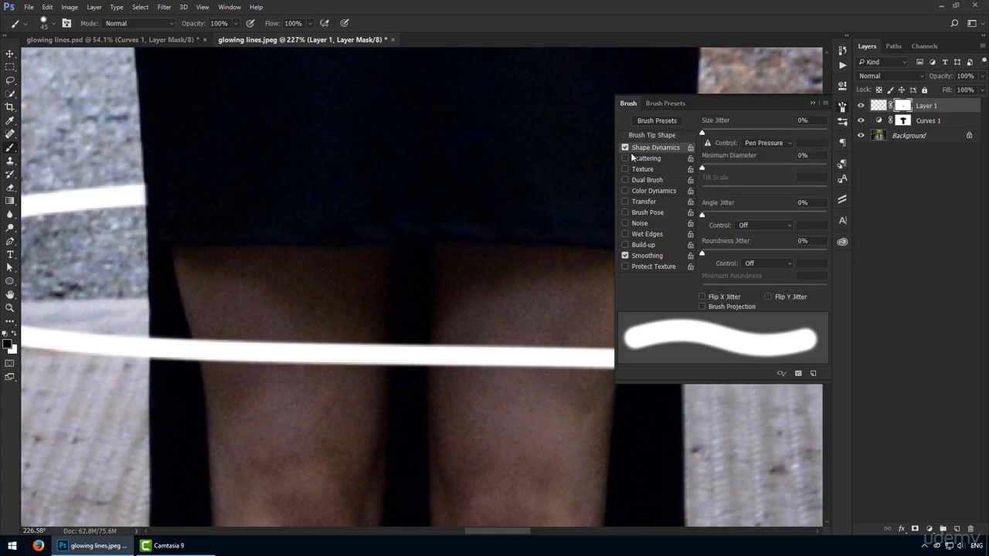
Mask out the spiral segment crossing the woman's knees out to both dress edges, keeping Pen Pressure as the brush size control.
{"action": "left_click_drag", "start_coordinate": [349, 476], "coordinate": [347, 203]}
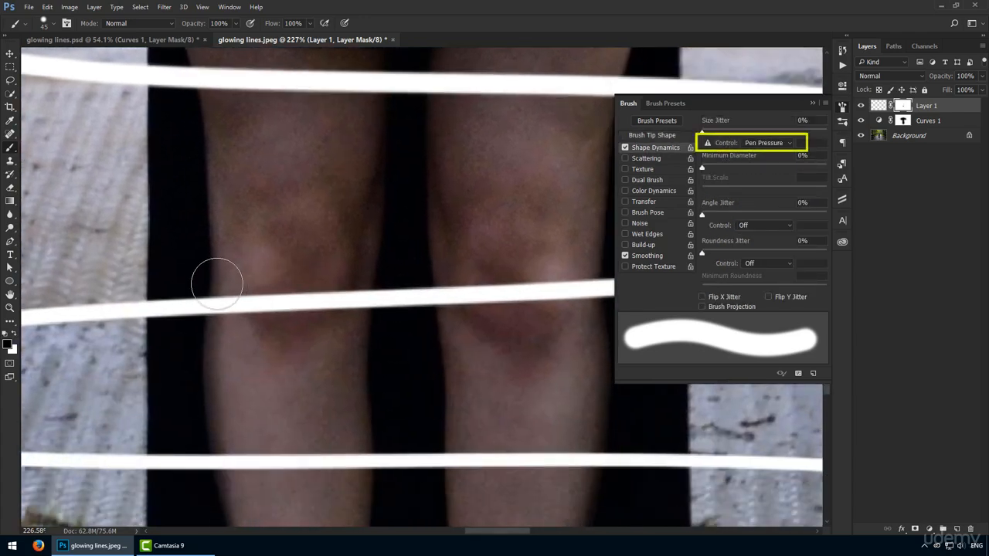
{"action": "mouse_move", "coordinate": [190, 307]}
{"action": "left_mouse_down"}
{"action": "mouse_move", "coordinate": [433, 287]}
{"action": "mouse_move", "coordinate": [557, 293]}
{"action": "left_mouse_up"}
{"action": "left_click_drag", "start_coordinate": [516, 263], "coordinate": [331, 270]}
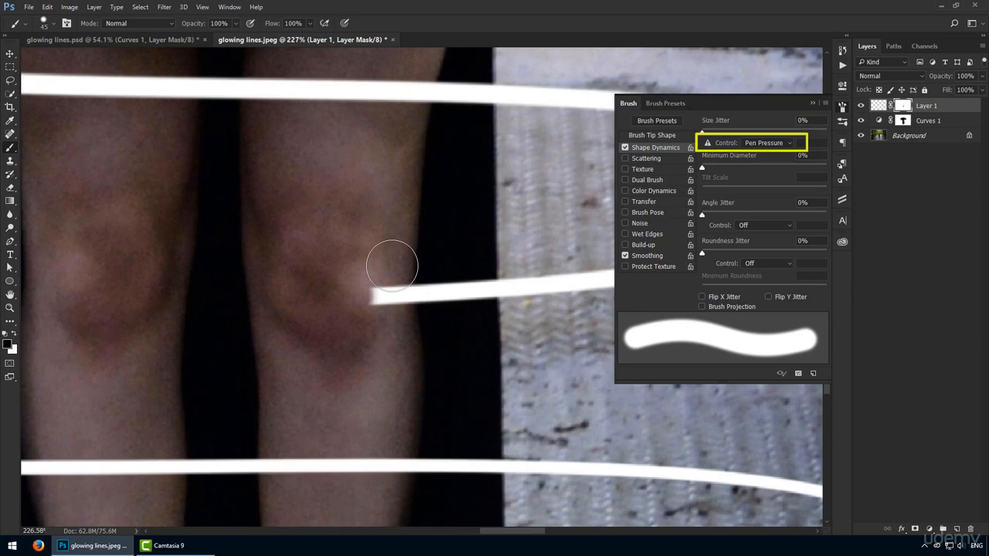
{"action": "mouse_move", "coordinate": [392, 265]}
{"action": "left_mouse_down"}
{"action": "mouse_move", "coordinate": [435, 293]}
{"action": "mouse_move", "coordinate": [470, 287]}
{"action": "mouse_move", "coordinate": [474, 301]}
{"action": "left_mouse_up"}
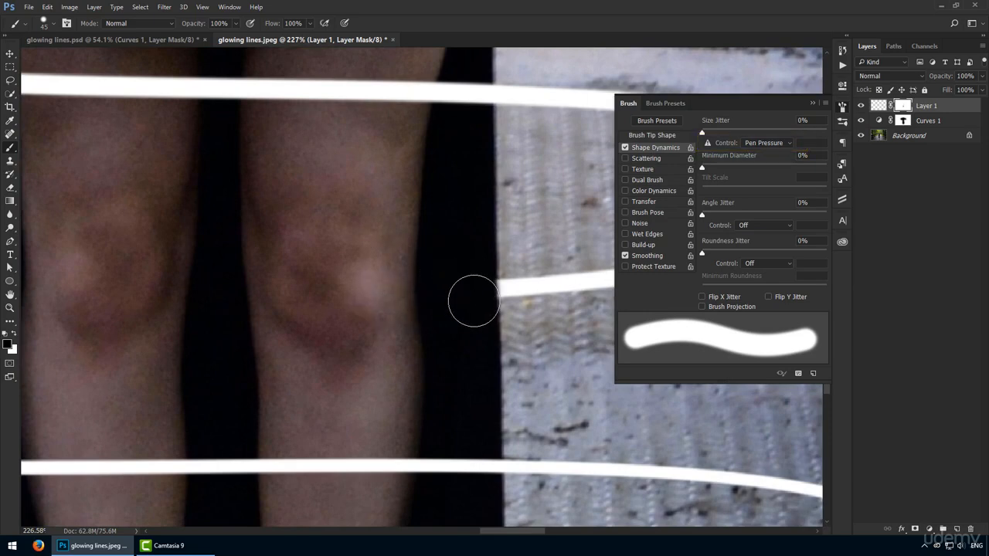
{"action": "left_click", "coordinate": [763, 146]}
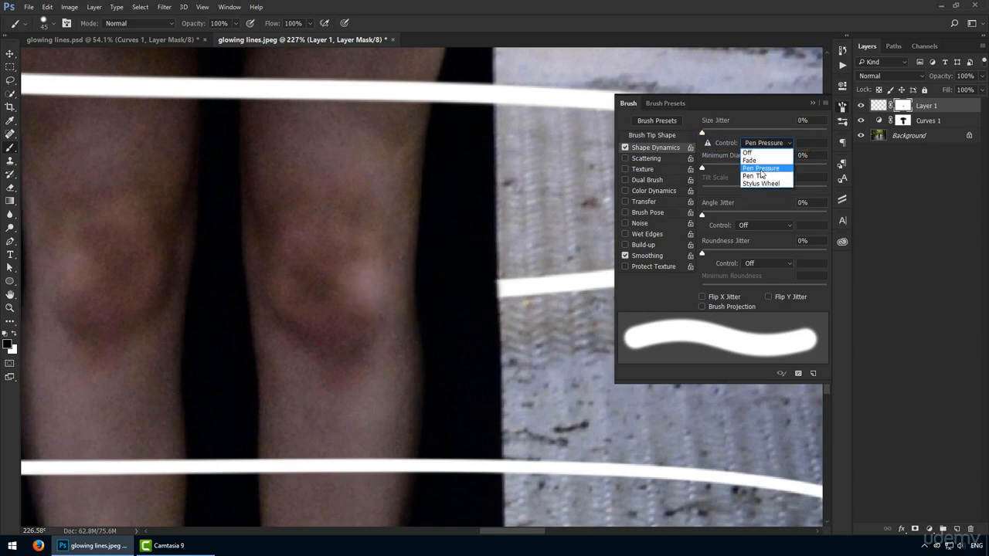
{"action": "left_click", "coordinate": [760, 168]}
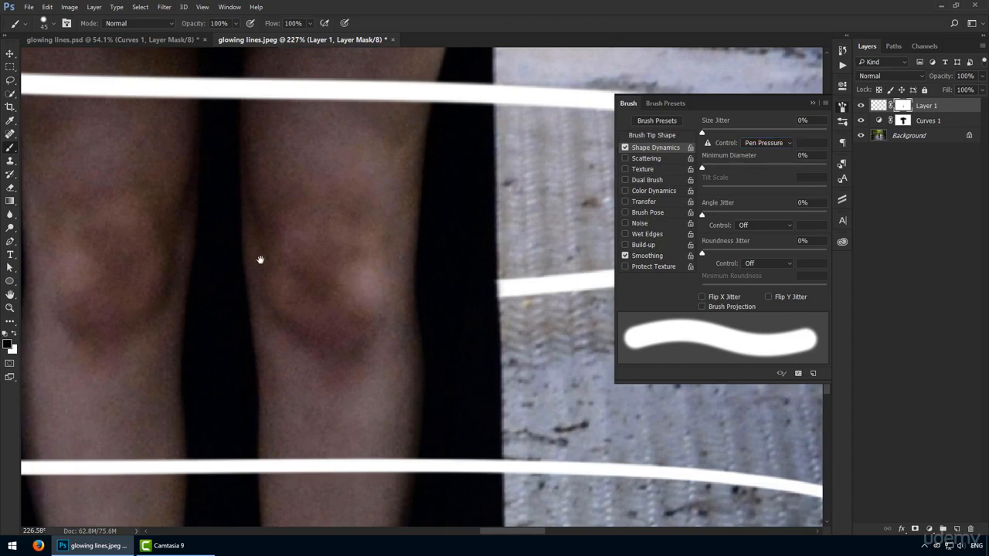
{"action": "left_click_drag", "start_coordinate": [261, 259], "coordinate": [448, 197]}
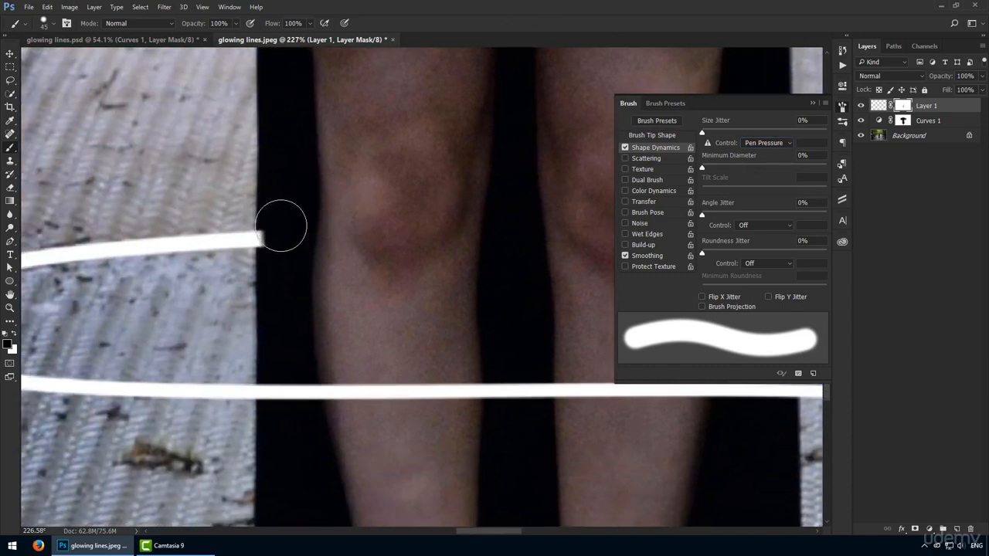
{"action": "mouse_move", "coordinate": [282, 226]}
{"action": "left_mouse_down"}
{"action": "mouse_move", "coordinate": [281, 250]}
{"action": "mouse_move", "coordinate": [289, 225]}
{"action": "left_mouse_up"}
Mask out the spiral segment crossing the woman's shins and the dark fabric behind them.
{"action": "left_click_drag", "start_coordinate": [408, 344], "coordinate": [346, 104]}
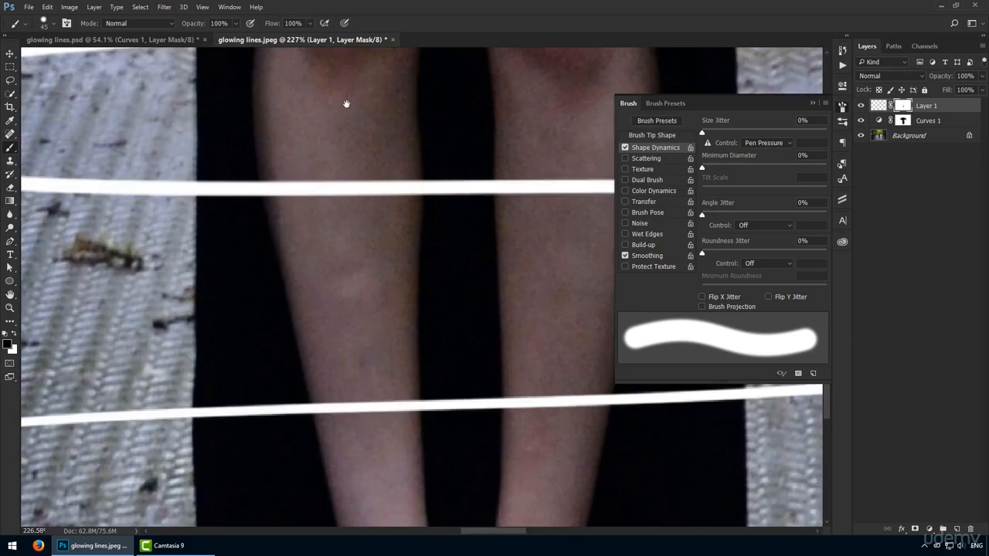
{"action": "left_click_drag", "start_coordinate": [213, 267], "coordinate": [506, 259]}
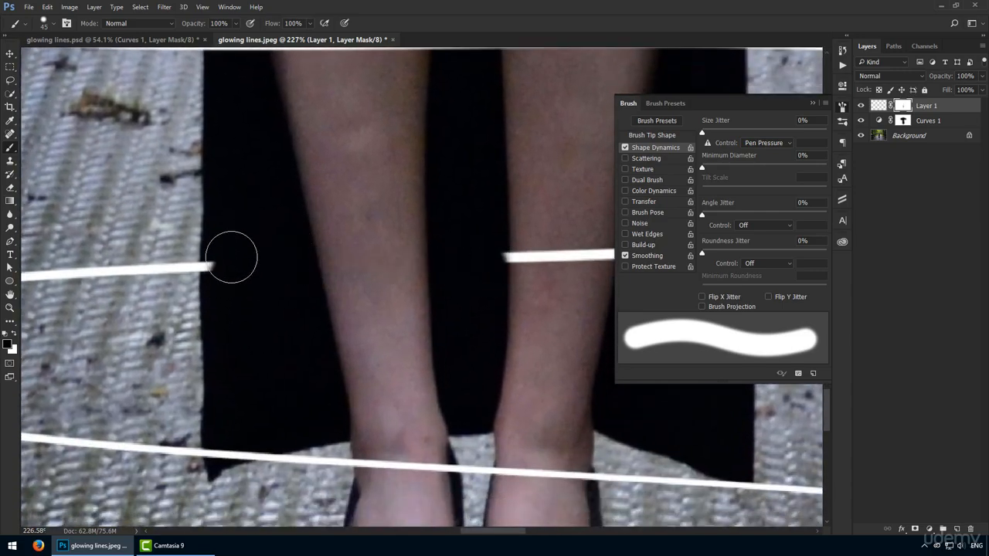
{"action": "scroll", "coordinate": [294, 247], "scroll_direction": "right", "scroll_amount": 3}
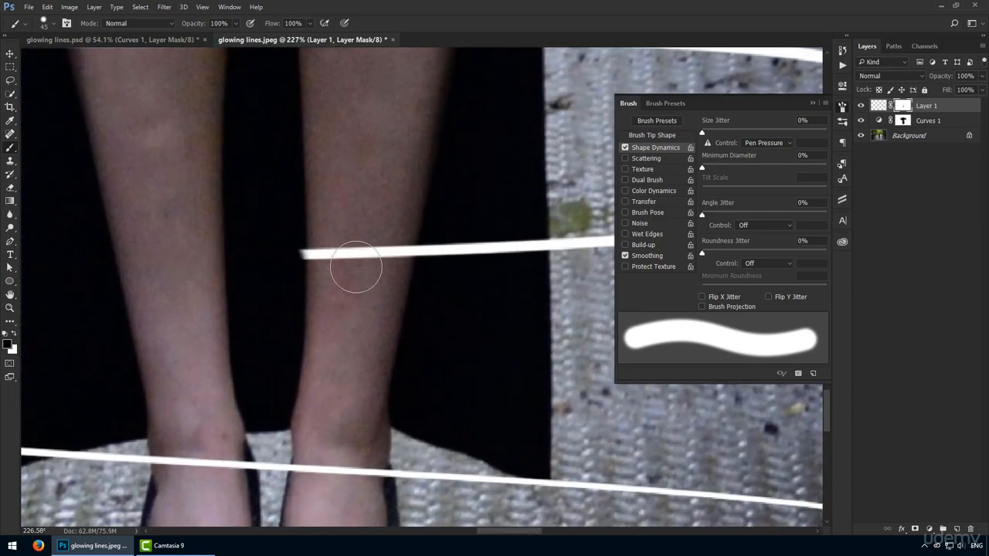
{"action": "mouse_move", "coordinate": [356, 268]}
{"action": "left_mouse_down"}
{"action": "mouse_move", "coordinate": [487, 258]}
{"action": "mouse_move", "coordinate": [510, 239]}
{"action": "mouse_move", "coordinate": [517, 254]}
{"action": "mouse_move", "coordinate": [522, 246]}
{"action": "left_mouse_up"}
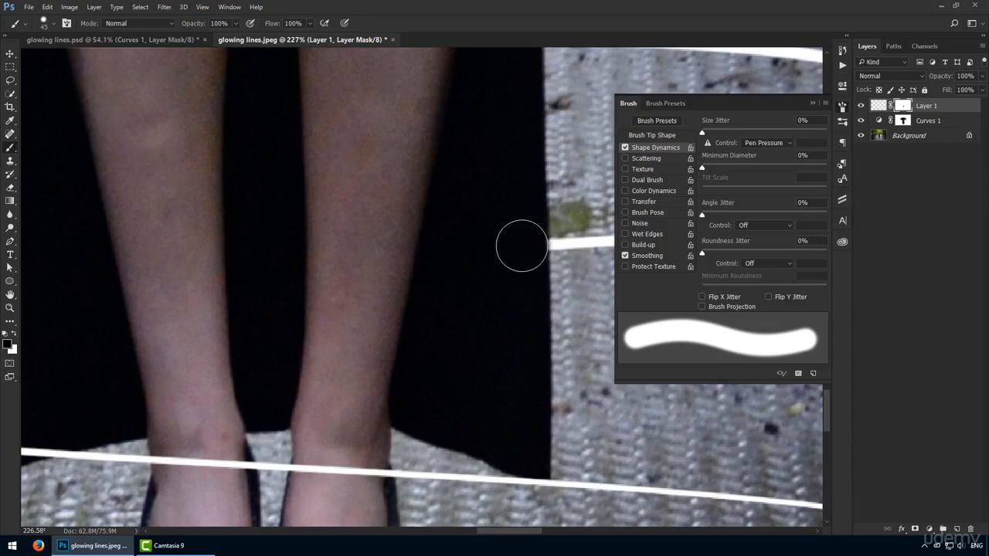
Examine the masked spiral from the feet up to the head and in the full image, and close the brush settings.
{"action": "scroll", "coordinate": [459, 262], "scroll_direction": "down", "scroll_amount": 10}
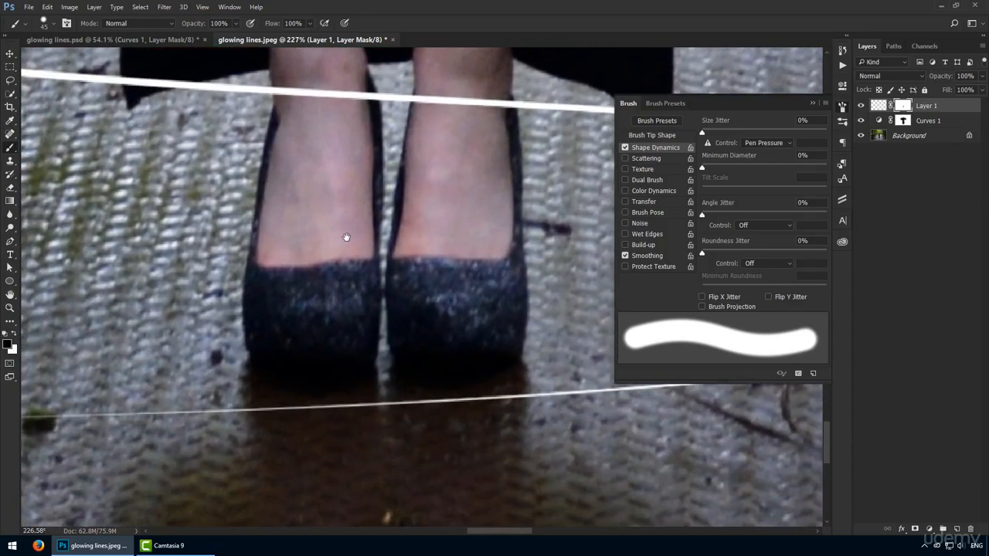
{"action": "scroll", "coordinate": [347, 237], "scroll_direction": "down", "scroll_amount": 3}
{"action": "scroll", "coordinate": [347, 336], "scroll_direction": "up", "scroll_amount": 4}
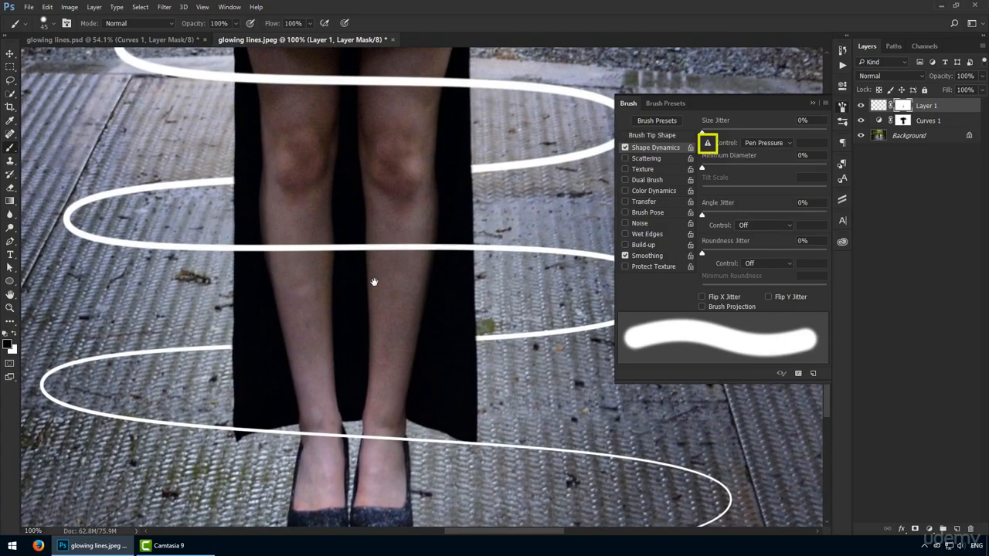
{"action": "scroll", "coordinate": [374, 282], "scroll_direction": "up", "scroll_amount": 18}
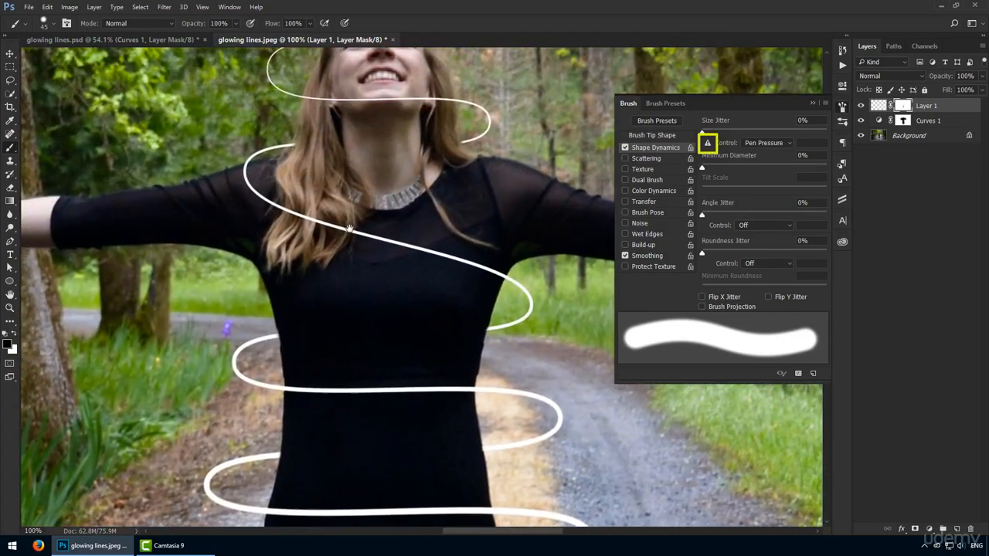
{"action": "scroll", "coordinate": [350, 229], "scroll_direction": "up", "scroll_amount": 3}
{"action": "key", "text": "v"}
{"action": "key", "text": "ctrl+0"}
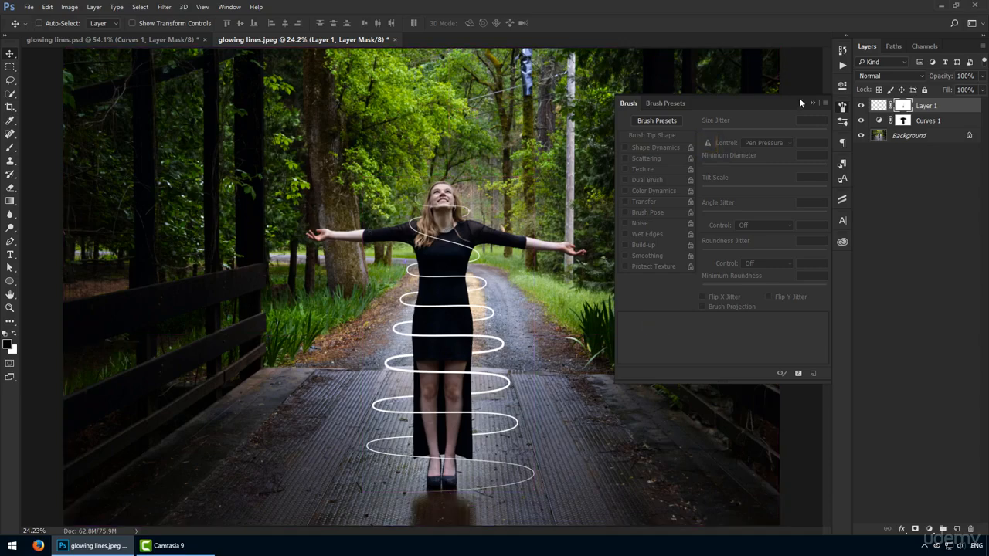
{"action": "left_click", "coordinate": [844, 108]}
Open Layer 1's Layer Style settings and try a Color Overlay on the spiral.
{"action": "key", "text": "z"}
{"action": "left_click_drag", "start_coordinate": [573, 275], "coordinate": [616, 277]}
{"action": "key", "text": "v"}
{"action": "left_click_drag", "start_coordinate": [518, 384], "coordinate": [559, 315]}
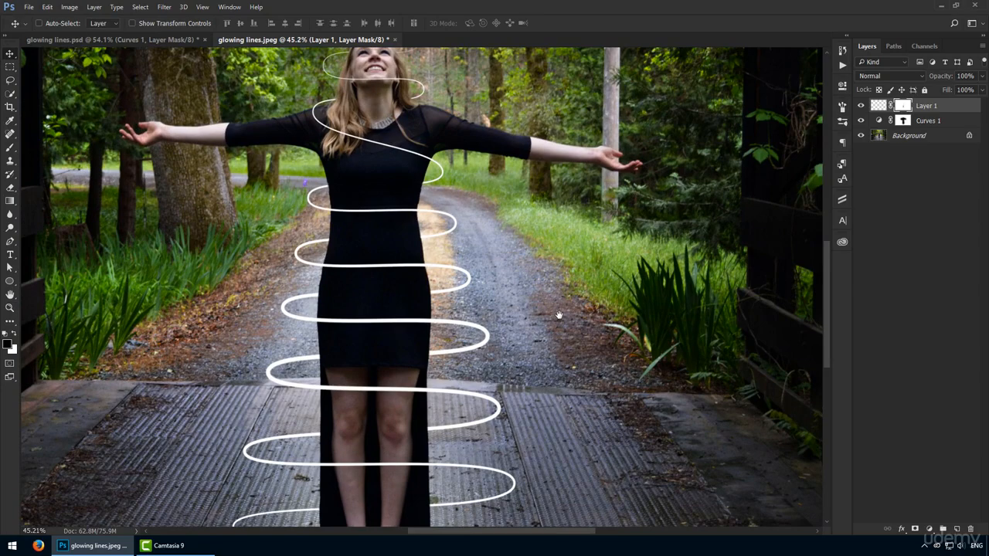
{"action": "double_click", "coordinate": [956, 106]}
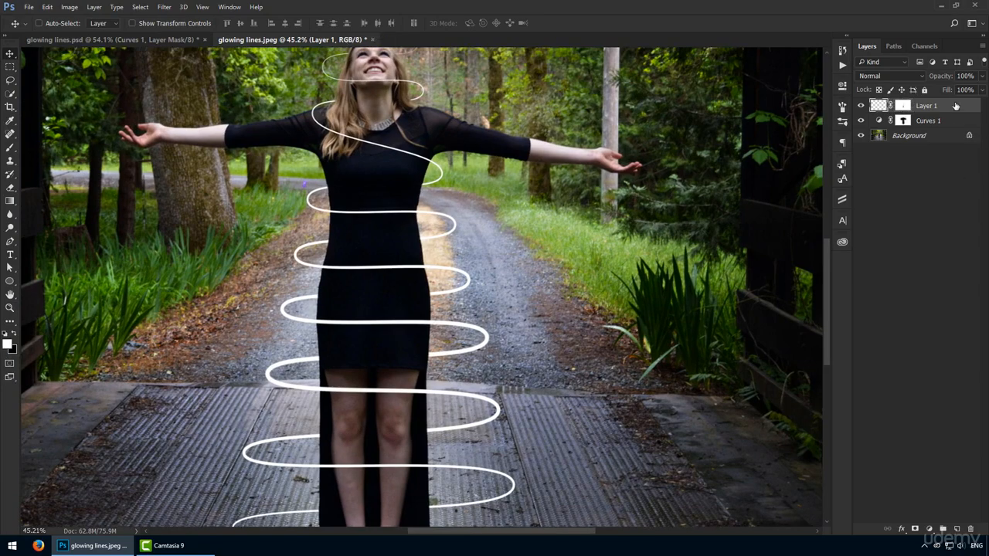
{"action": "left_click", "coordinate": [582, 273]}
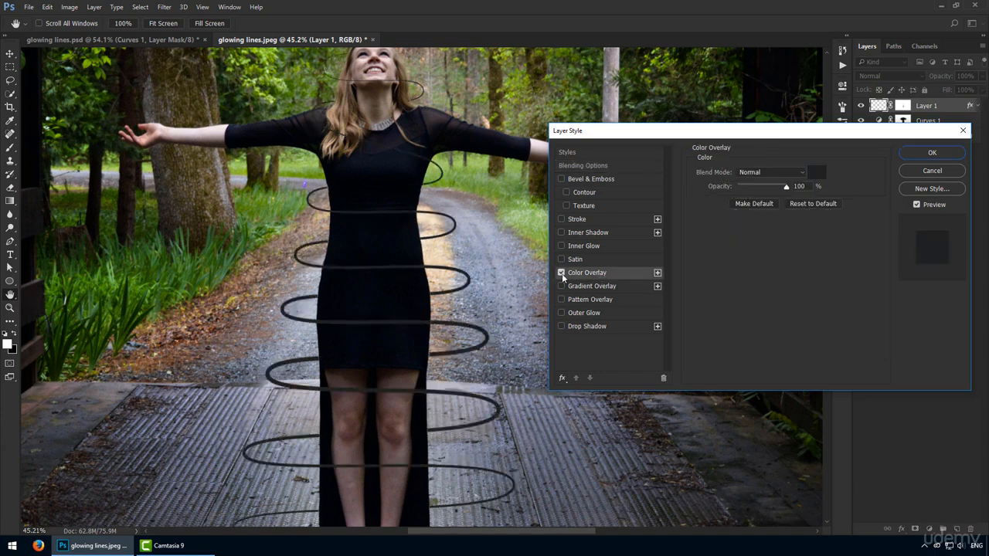
{"action": "left_click", "coordinate": [562, 273]}
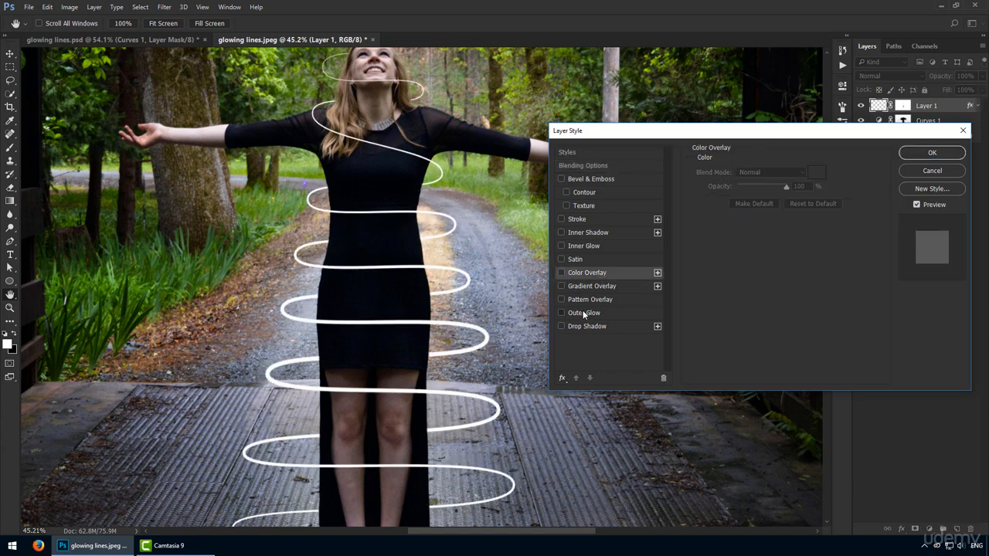
Add an Outer Glow to the spiral with 80% opacity, 10% spread and a size of 10 px.
{"action": "left_click", "coordinate": [584, 313]}
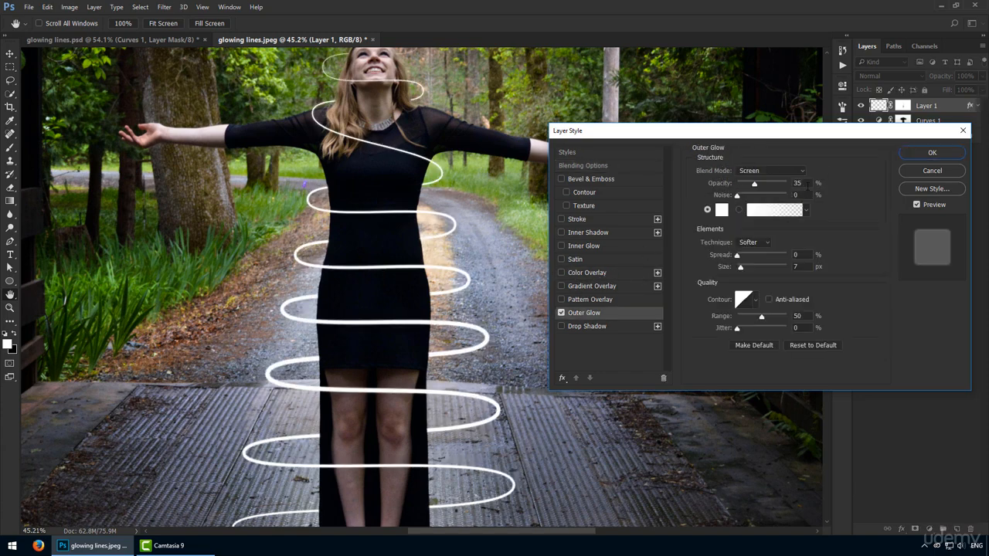
{"action": "key", "text": "shift+Up"}
{"action": "key", "text": "shift+Up"}
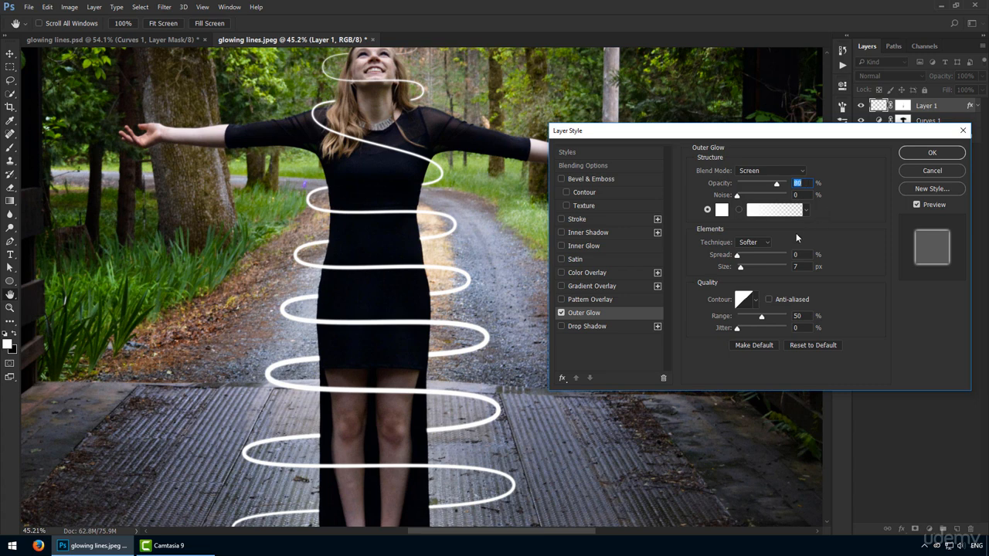
{"action": "left_click", "coordinate": [761, 243]}
{"action": "left_click", "coordinate": [763, 245]}
{"action": "key", "text": "shift+Up"}
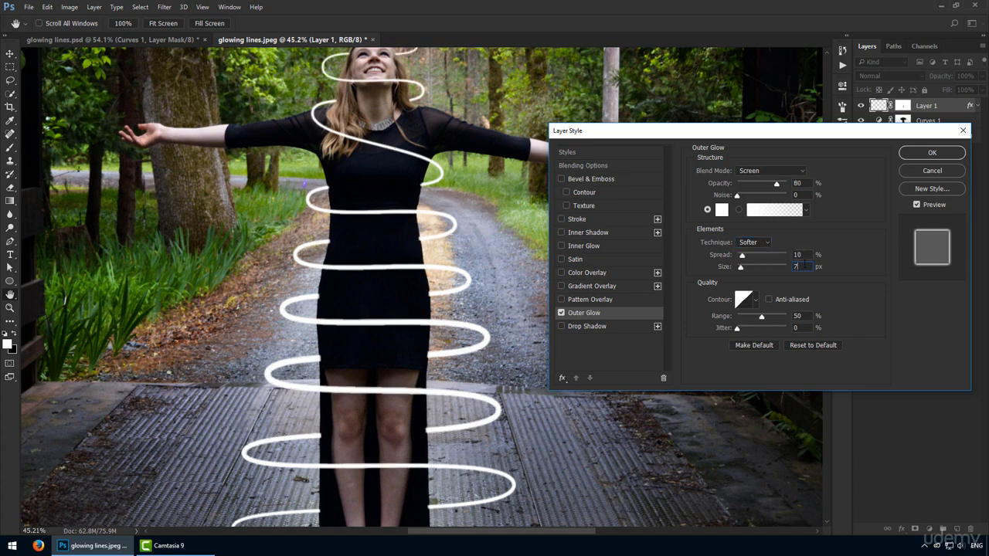
{"action": "key", "text": "Up"}
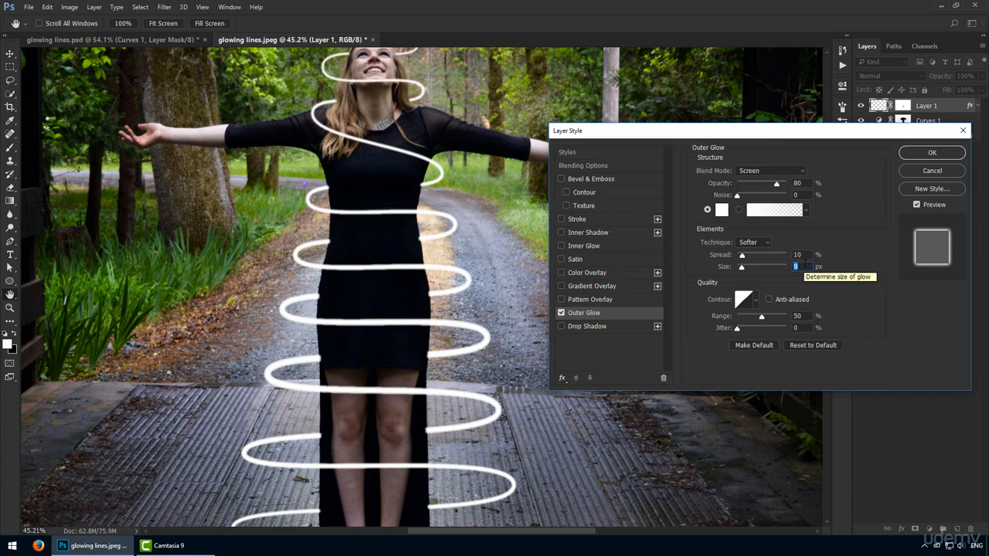
{"action": "key", "text": "Up"}
{"action": "key", "text": "Up"}
Set the outer glow colour to ff00d8 and apply the layer style.
{"action": "left_click", "coordinate": [723, 213]}
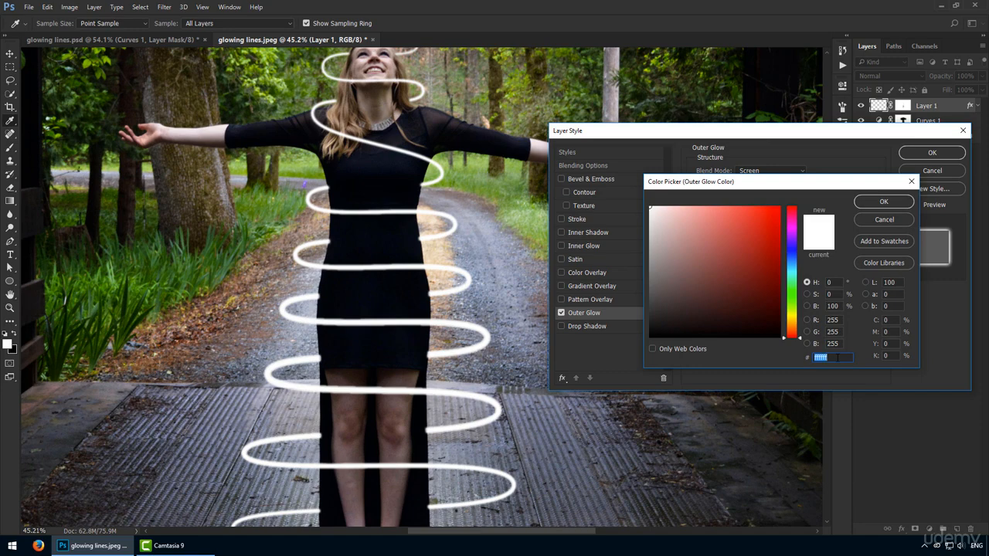
{"action": "type", "text": "ff00"}
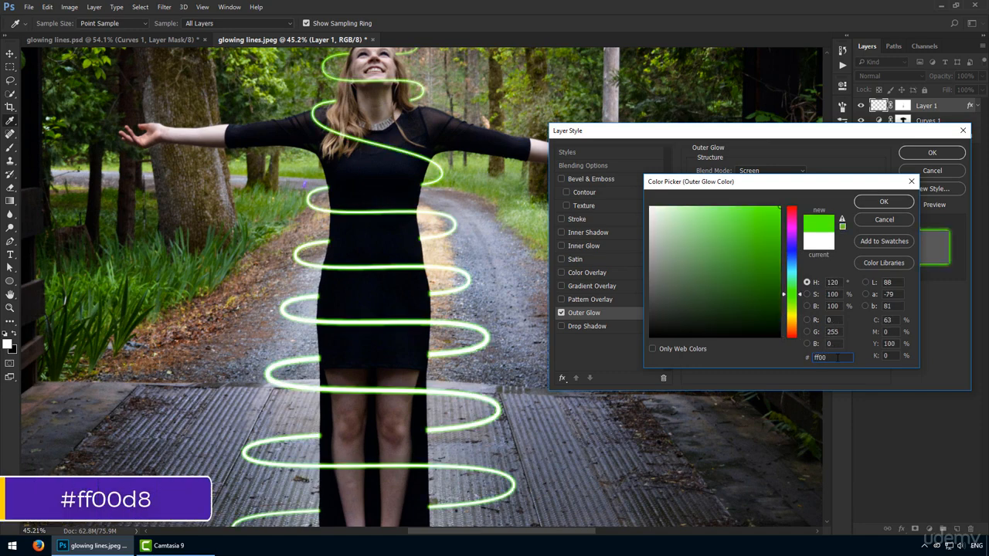
{"action": "type", "text": "d8"}
{"action": "key", "text": "Return"}
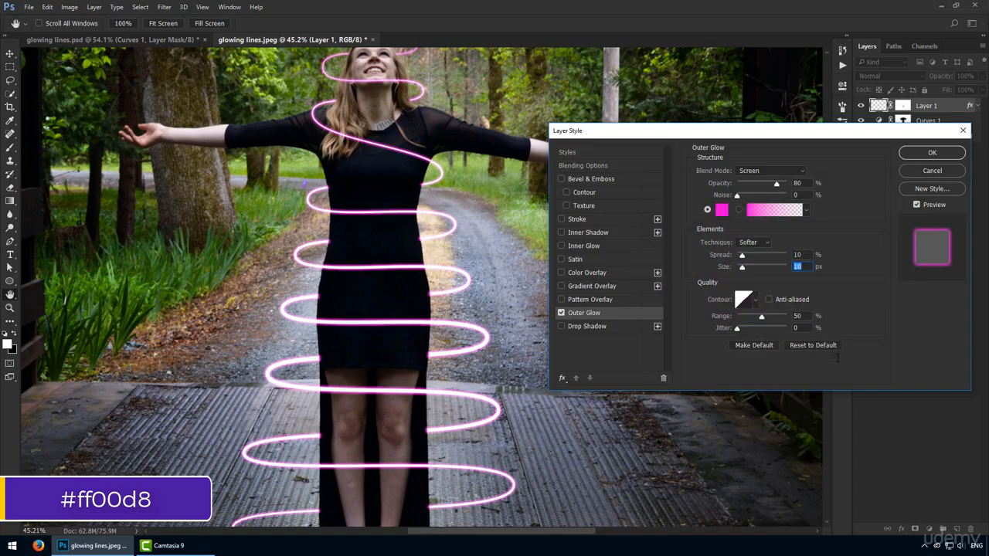
{"action": "key", "text": "Return"}
Activate Layer 1's mask for painting with the Brush tool and adjust the brush hardness.
{"action": "left_click_drag", "start_coordinate": [463, 165], "coordinate": [466, 256]}
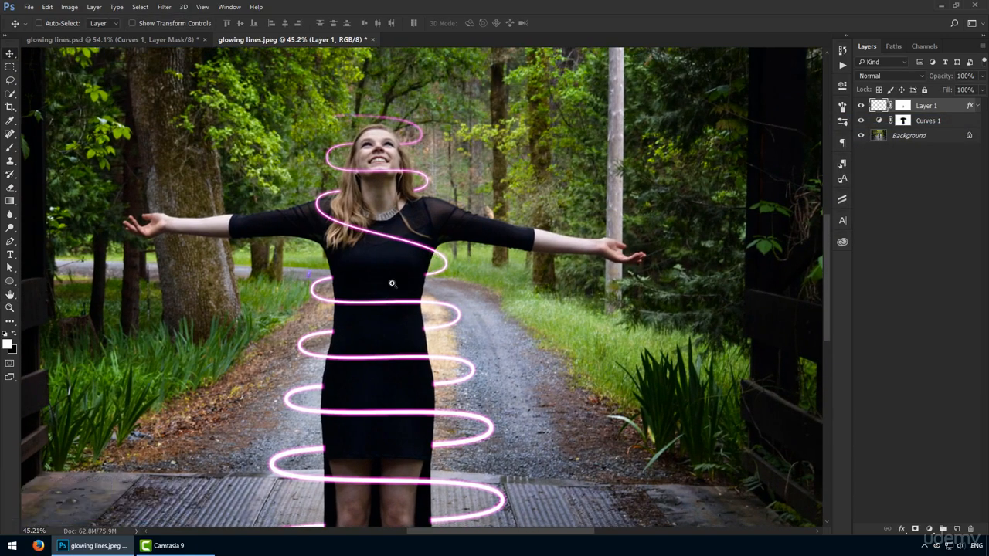
{"action": "left_click_drag", "start_coordinate": [385, 193], "coordinate": [385, 258]}
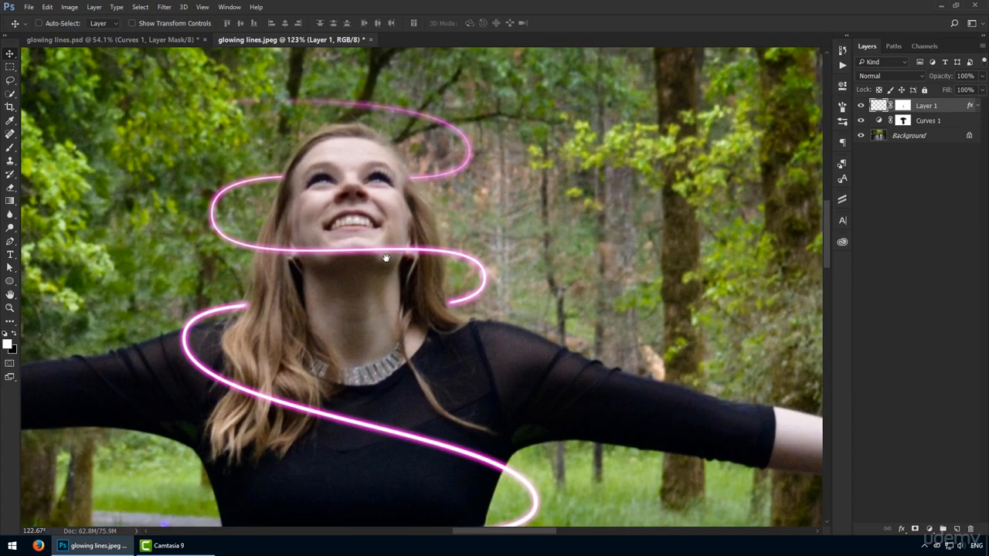
{"action": "left_click_drag", "start_coordinate": [375, 332], "coordinate": [392, 152]}
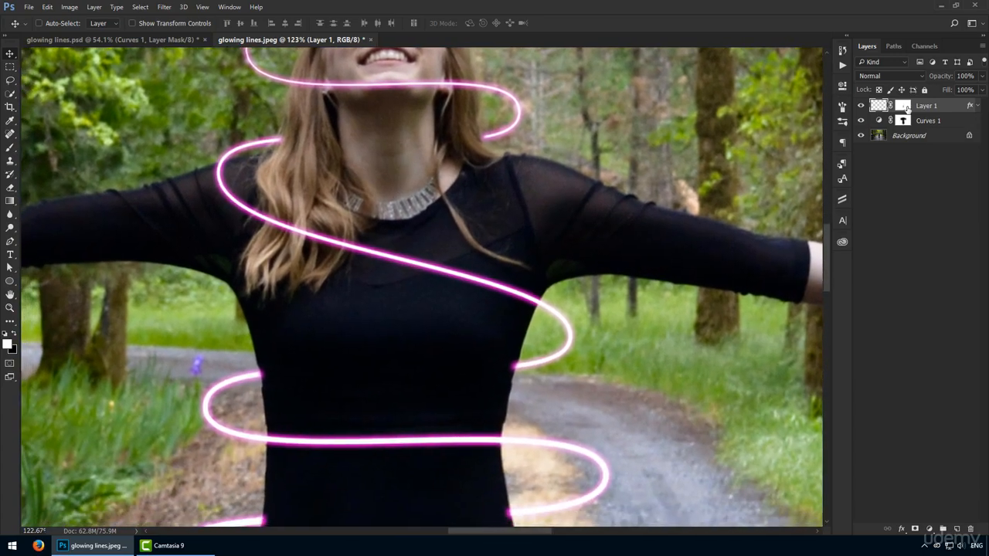
{"action": "left_click", "coordinate": [904, 106]}
{"action": "key", "text": "b"}
{"action": "scroll", "coordinate": [473, 408], "scroll_direction": "up", "scroll_amount": 5}
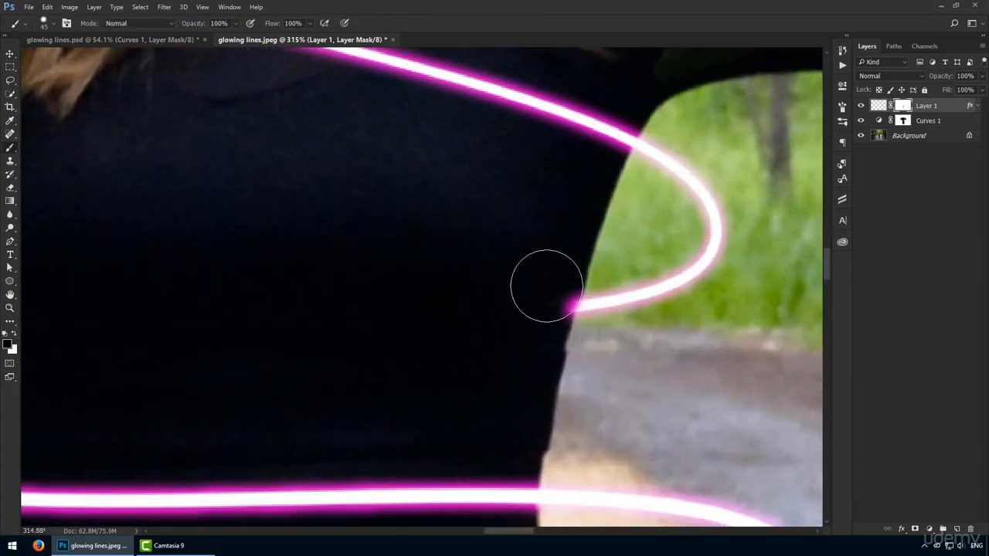
{"action": "right_click", "coordinate": [522, 296]}
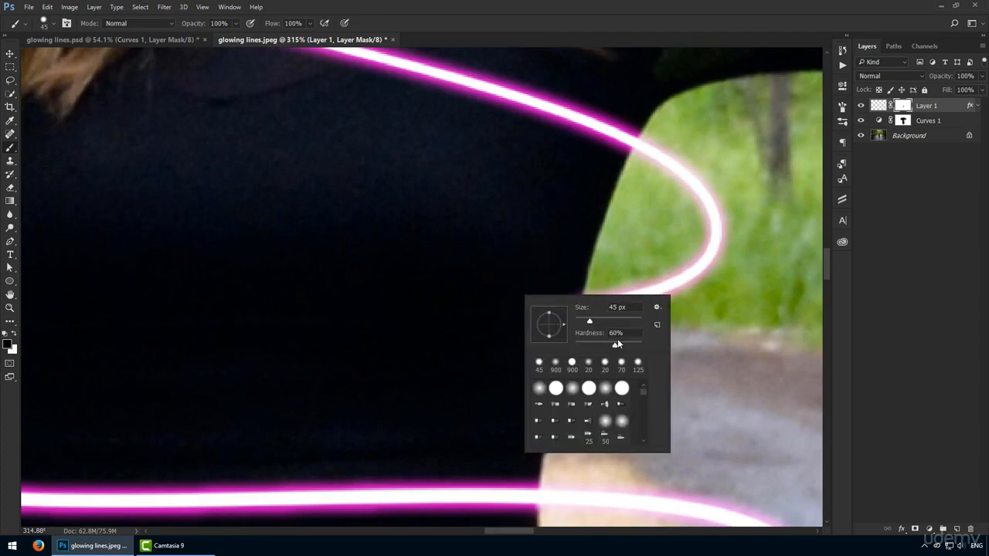
{"action": "key", "text": "Return"}
Mask out the leftover glow where the spiral's ends meet the dress around the chest and waist.
{"action": "mouse_move", "coordinate": [350, 389]}
{"action": "left_mouse_down"}
{"action": "mouse_move", "coordinate": [621, 267]}
{"action": "mouse_move", "coordinate": [606, 272]}
{"action": "left_mouse_up"}
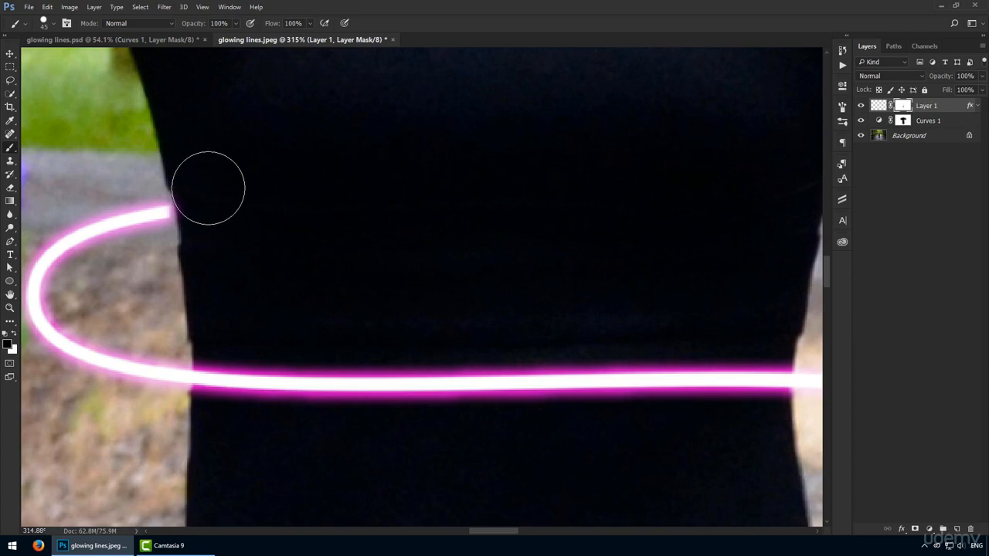
{"action": "mouse_move", "coordinate": [645, 177]}
{"action": "left_mouse_down"}
{"action": "mouse_move", "coordinate": [452, 223]}
{"action": "mouse_move", "coordinate": [383, 228]}
{"action": "left_mouse_up"}
{"action": "left_click", "coordinate": [525, 222]}
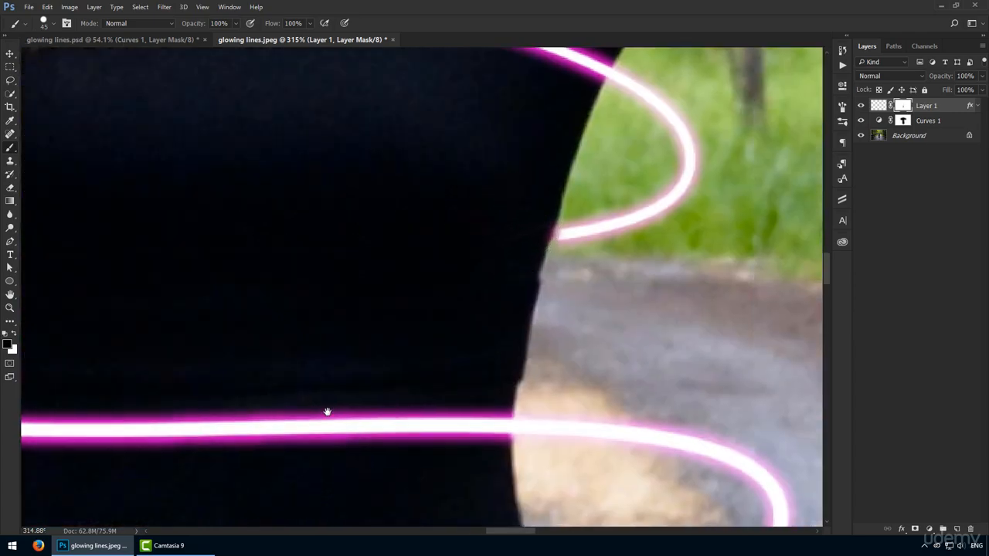
{"action": "left_click_drag", "start_coordinate": [327, 410], "coordinate": [594, 17]}
{"action": "left_click_drag", "start_coordinate": [198, 221], "coordinate": [195, 194]}
{"action": "mouse_move", "coordinate": [803, 172]}
{"action": "left_mouse_down"}
{"action": "mouse_move", "coordinate": [561, 208]}
{"action": "mouse_move", "coordinate": [541, 223]}
{"action": "left_mouse_up"}
{"action": "left_click_drag", "start_coordinate": [503, 204], "coordinate": [497, 217]}
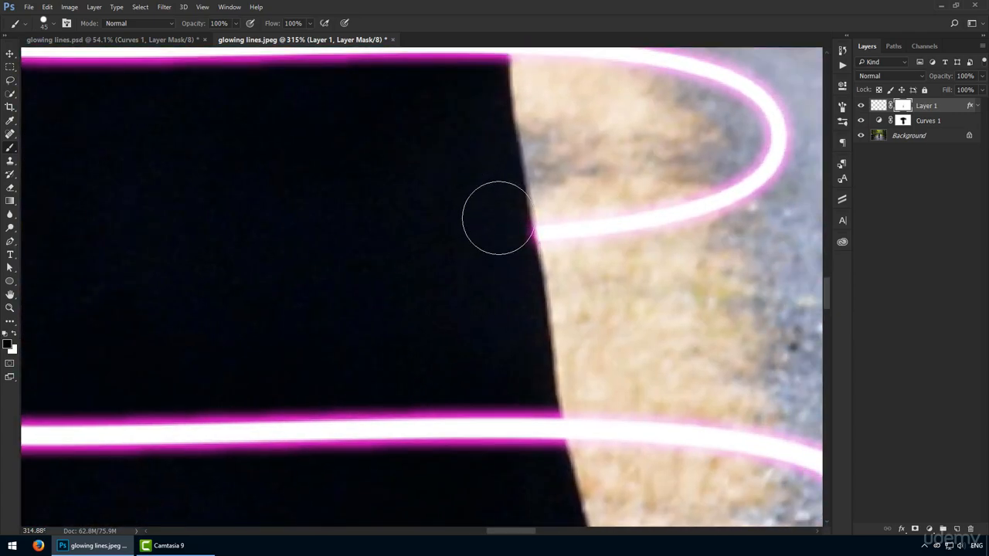
Clean the glowing line ends on the mask down the woman's hip, skirt and legs.
{"action": "left_click_drag", "start_coordinate": [402, 424], "coordinate": [471, 85]}
{"action": "left_click_drag", "start_coordinate": [643, 266], "coordinate": [642, 288]}
{"action": "mouse_move", "coordinate": [40, 294]}
{"action": "left_mouse_down"}
{"action": "mouse_move", "coordinate": [437, 274]}
{"action": "mouse_move", "coordinate": [407, 299]}
{"action": "left_mouse_up"}
{"action": "left_click_drag", "start_coordinate": [402, 495], "coordinate": [387, 62]}
{"action": "mouse_move", "coordinate": [384, 225]}
{"action": "left_mouse_down"}
{"action": "mouse_move", "coordinate": [396, 276]}
{"action": "mouse_move", "coordinate": [406, 217]}
{"action": "mouse_move", "coordinate": [394, 251]}
{"action": "left_mouse_up"}
{"action": "left_click_drag", "start_coordinate": [463, 296], "coordinate": [456, 78]}
{"action": "left_click_drag", "start_coordinate": [384, 357], "coordinate": [389, 397]}
{"action": "left_click_drag", "start_coordinate": [425, 495], "coordinate": [405, 131]}
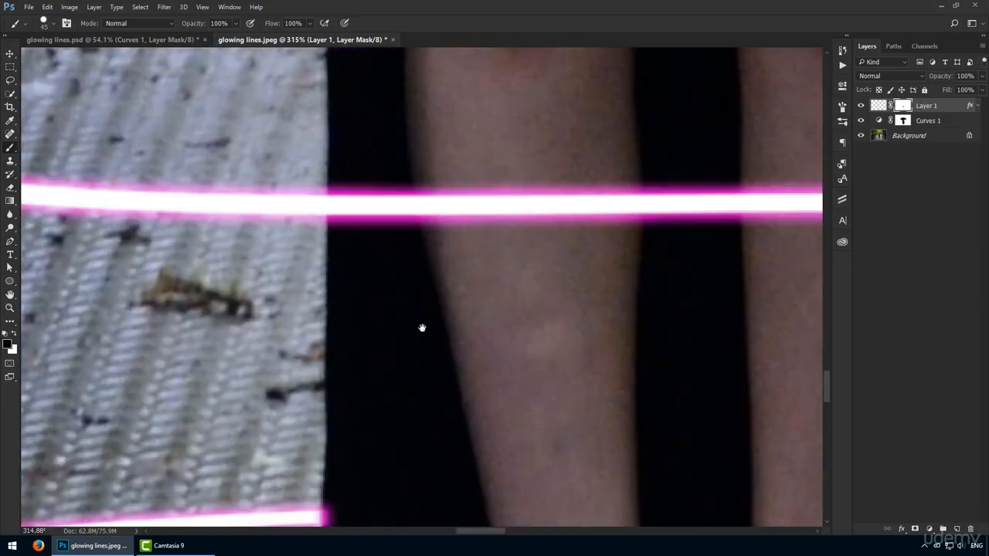
{"action": "left_click_drag", "start_coordinate": [392, 444], "coordinate": [379, 234]}
{"action": "left_click_drag", "start_coordinate": [339, 271], "coordinate": [339, 310]}
Trim the glow overlapping the opposite edge of the dress, from the shins back up to the hip.
{"action": "mouse_move", "coordinate": [541, 337]}
{"action": "left_mouse_down"}
{"action": "mouse_move", "coordinate": [559, 190]}
{"action": "mouse_move", "coordinate": [232, 170]}
{"action": "left_mouse_up"}
{"action": "mouse_move", "coordinate": [781, 177]}
{"action": "left_mouse_down"}
{"action": "mouse_move", "coordinate": [453, 157]}
{"action": "mouse_move", "coordinate": [392, 453]}
{"action": "left_mouse_up"}
{"action": "left_click_drag", "start_coordinate": [343, 334], "coordinate": [346, 403]}
{"action": "left_click_drag", "start_coordinate": [330, 217], "coordinate": [313, 328]}
{"action": "left_click_drag", "start_coordinate": [271, 245], "coordinate": [277, 231]}
{"action": "mouse_move", "coordinate": [259, 125]}
{"action": "left_mouse_down"}
{"action": "mouse_move", "coordinate": [278, 293]}
{"action": "mouse_move", "coordinate": [299, 224]}
{"action": "left_mouse_up"}
{"action": "left_click_drag", "start_coordinate": [288, 95], "coordinate": [276, 378]}
{"action": "left_click_drag", "start_coordinate": [249, 82], "coordinate": [281, 332]}
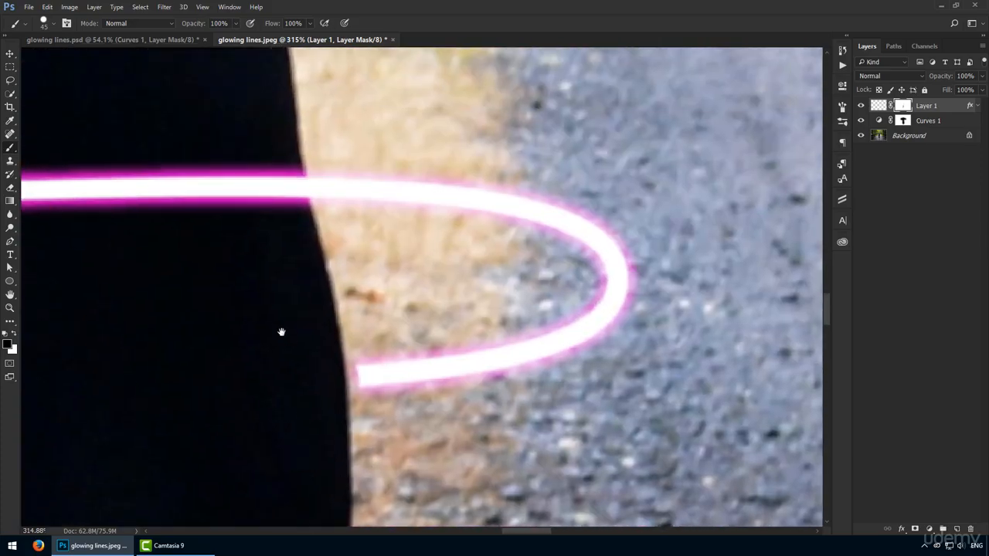
Touch up the line end beside the hip on the mask so that it meets the dress edge.
{"action": "key", "text": "x"}
{"action": "key", "text": "x"}
{"action": "mouse_move", "coordinate": [378, 378]}
{"action": "left_mouse_down"}
{"action": "mouse_move", "coordinate": [303, 358]}
{"action": "mouse_move", "coordinate": [310, 347]}
{"action": "left_mouse_up"}
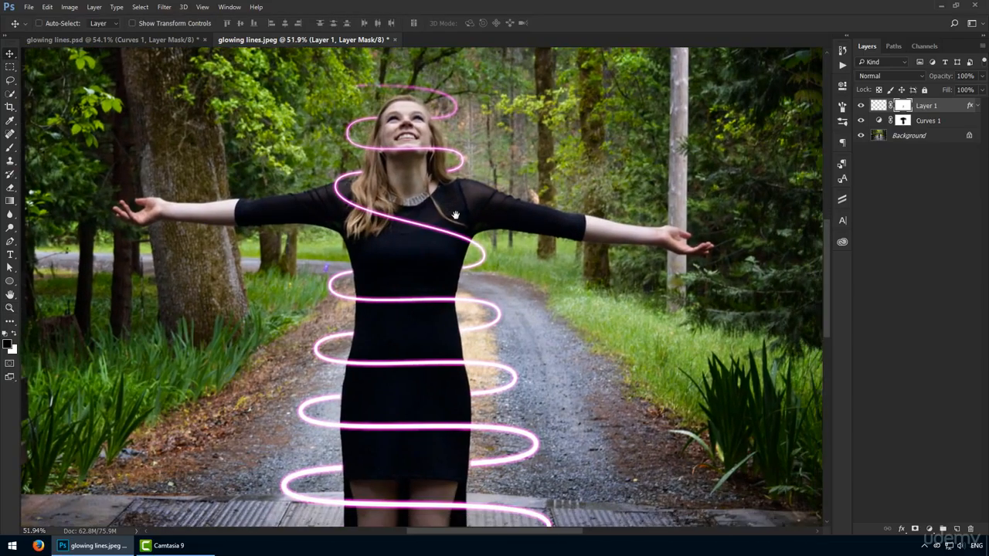
Duplicate the glowing spiral layer and offset the copy slightly below the original to form a double line.
{"action": "scroll", "coordinate": [456, 215], "scroll_direction": "down", "scroll_amount": 5}
{"action": "key", "text": "ctrl+j"}
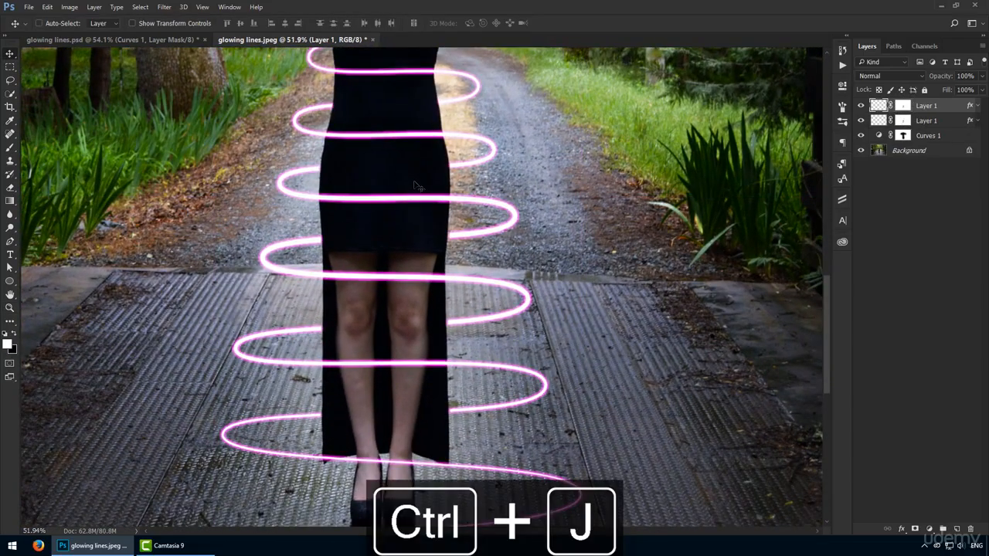
{"action": "key", "text": "z"}
{"action": "left_click", "coordinate": [408, 259], "text": "alt"}
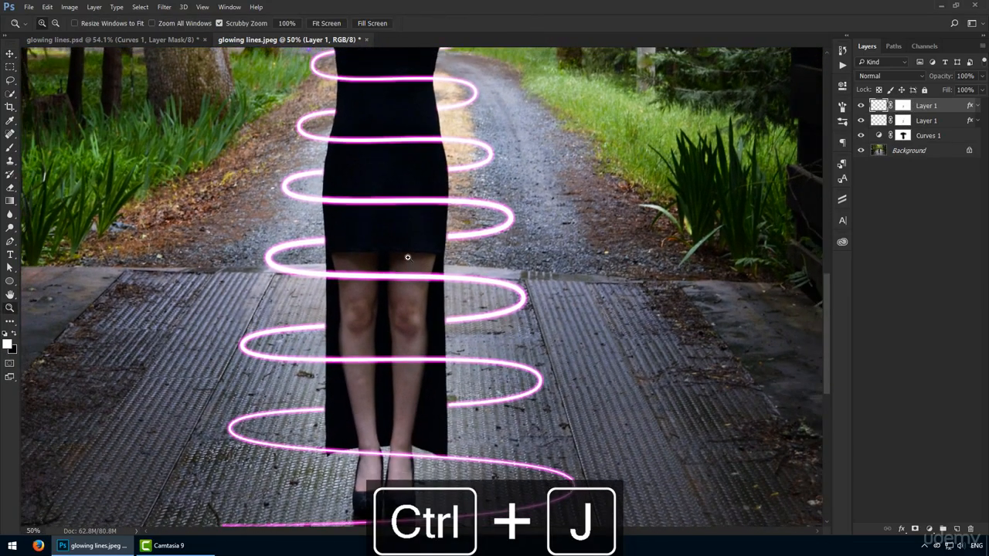
{"action": "left_click", "coordinate": [408, 258], "text": "alt"}
{"action": "key", "text": "v"}
{"action": "scroll", "coordinate": [398, 223], "scroll_direction": "up", "scroll_amount": 2}
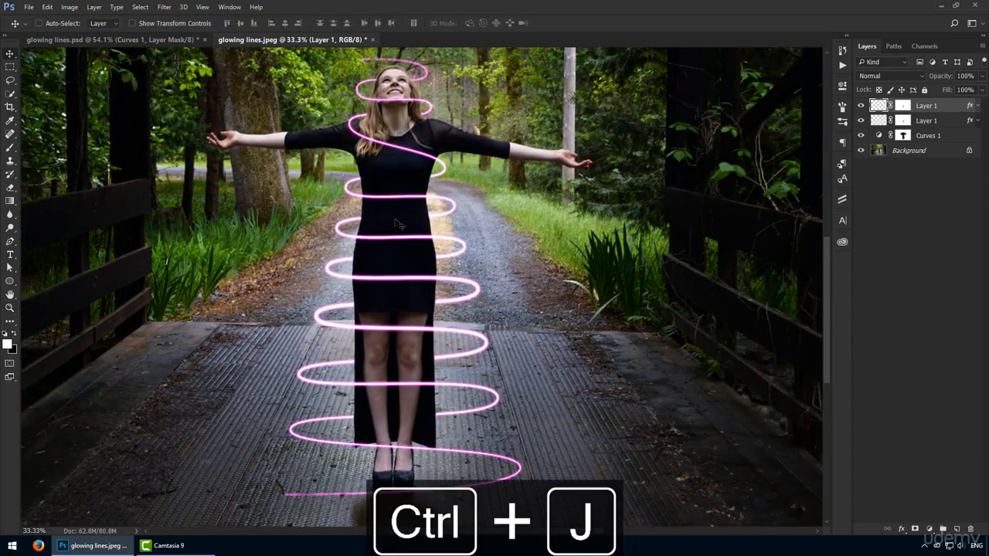
{"action": "scroll", "coordinate": [400, 224], "scroll_direction": "up", "scroll_amount": 2}
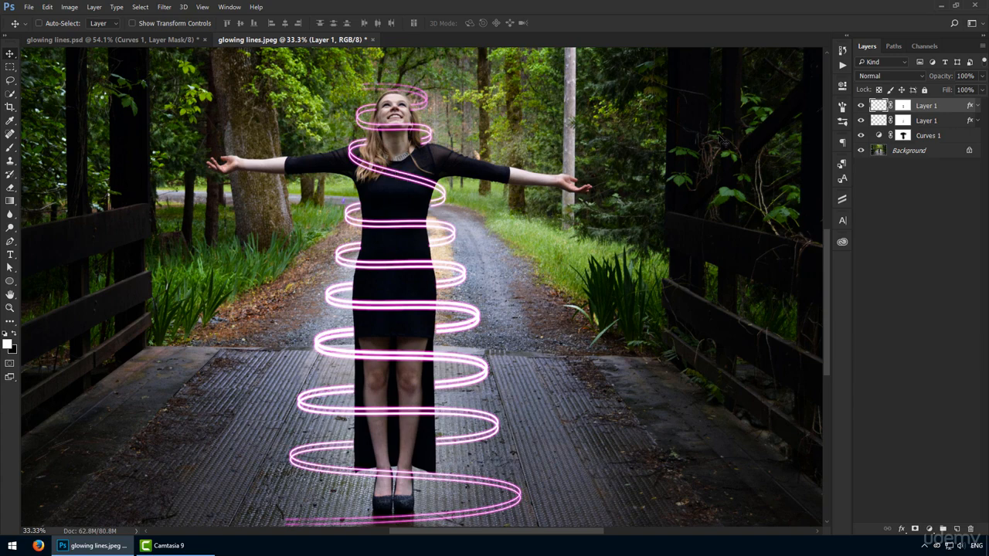
Change the copied spiral's Outer Glow colour to a bright blue.
{"action": "double_click", "coordinate": [954, 110]}
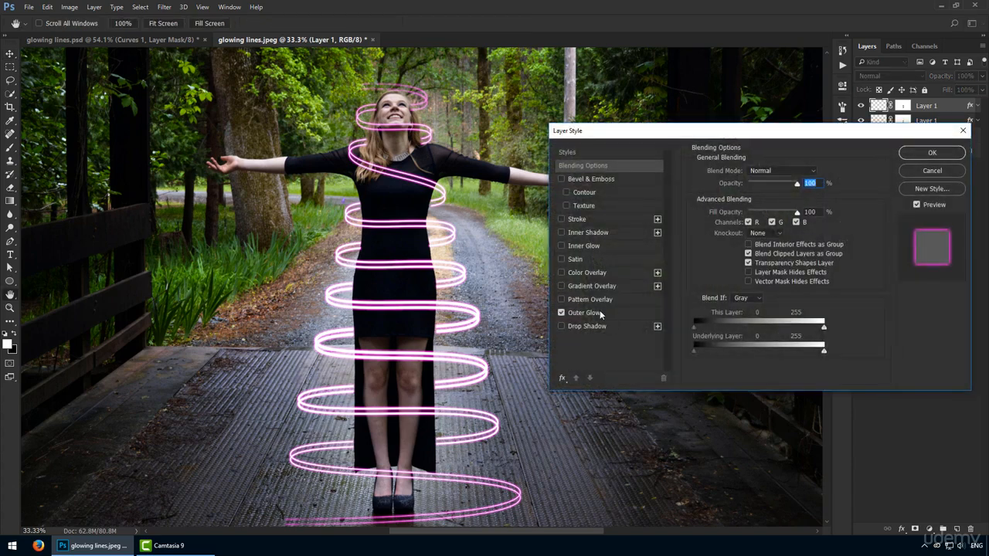
{"action": "left_click", "coordinate": [600, 313]}
{"action": "left_click", "coordinate": [717, 210]}
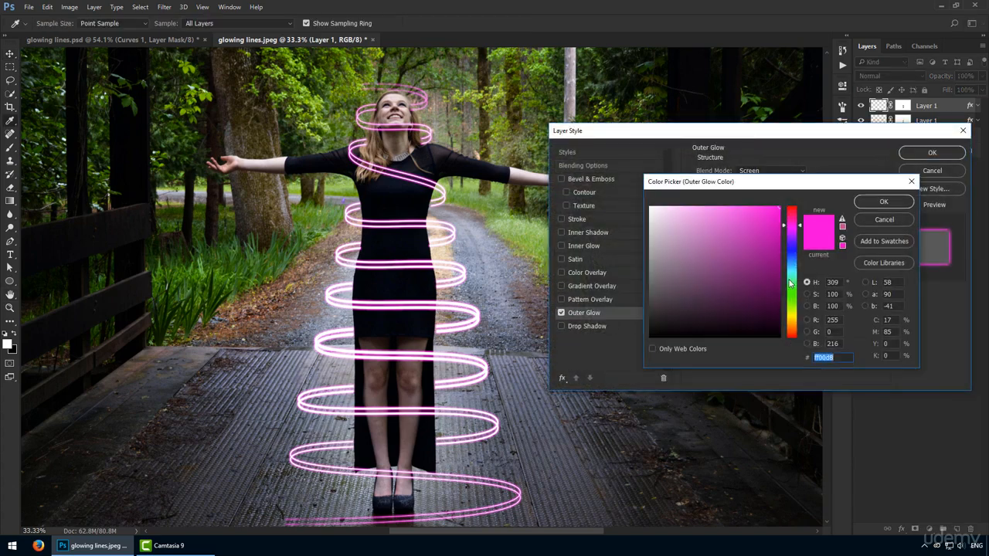
{"action": "left_click_drag", "start_coordinate": [792, 283], "coordinate": [792, 263]}
{"action": "left_click", "coordinate": [759, 230]}
{"action": "left_click", "coordinate": [762, 226]}
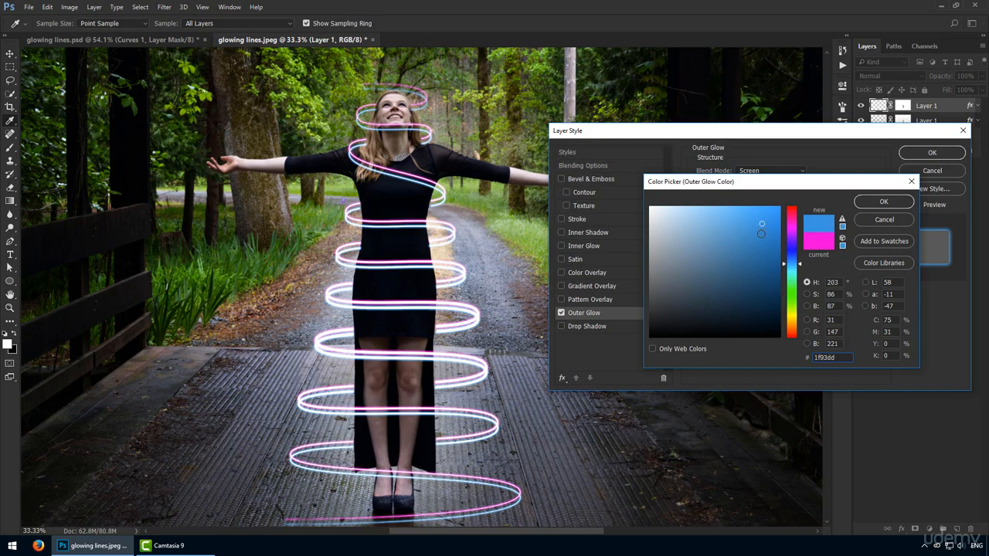
{"action": "left_click", "coordinate": [774, 227]}
{"action": "key", "text": "Return"}
Reduce the blue glow's spread to 6% and its size to 7 px, and apply the layer style.
{"action": "left_click", "coordinate": [797, 254]}
{"action": "scroll", "coordinate": [798, 255], "scroll_direction": "down", "scroll_amount": 1}
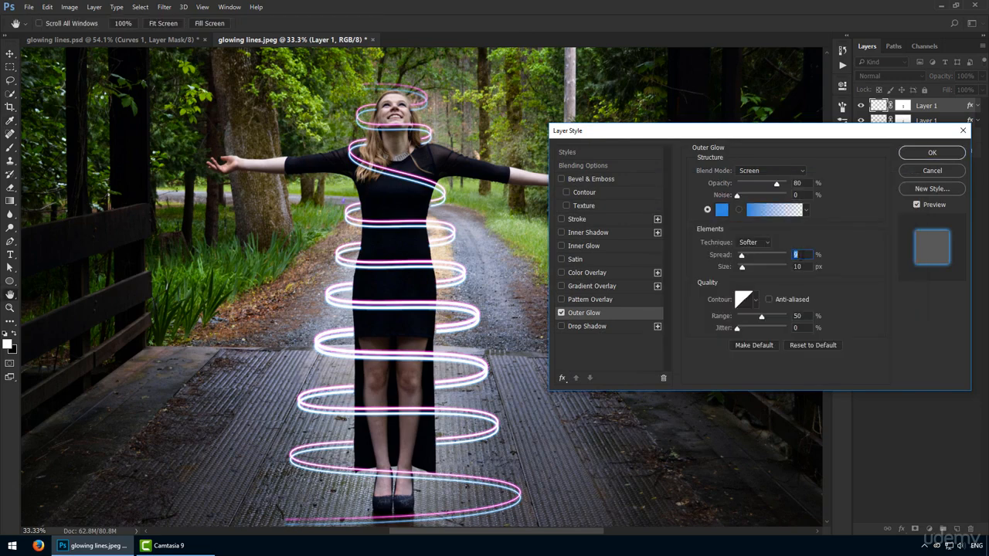
{"action": "left_click", "coordinate": [804, 266]}
{"action": "key", "text": "Down"}
{"action": "key", "text": "Down"}
{"action": "key", "text": "Down"}
{"action": "key", "text": "Down"}
{"action": "key", "text": "Down"}
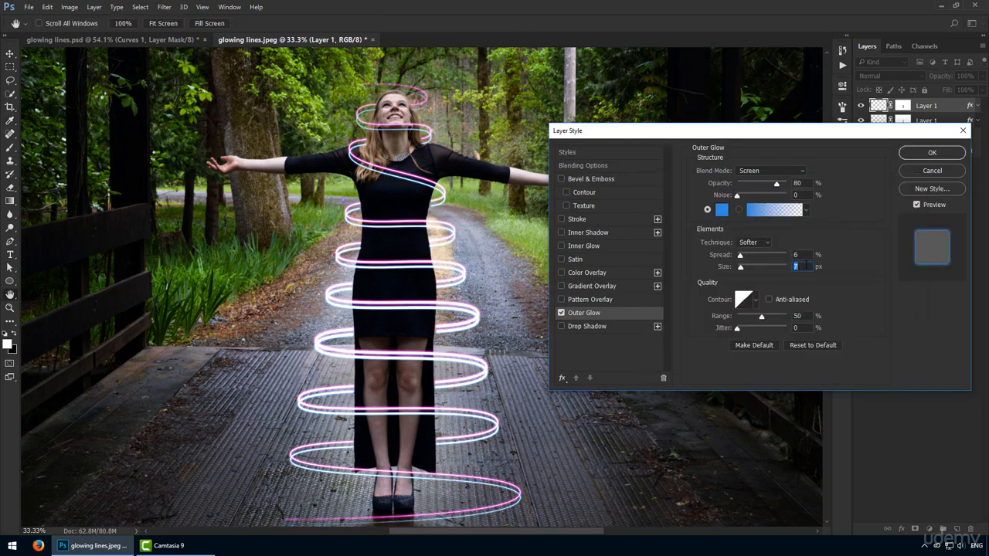
{"action": "left_click", "coordinate": [801, 255]}
{"action": "key", "text": "Return"}
Activate the copied spiral's layer mask for brush painting around the woman's face.
{"action": "key", "text": "z"}
{"action": "left_click_drag", "start_coordinate": [385, 152], "coordinate": [502, 167]}
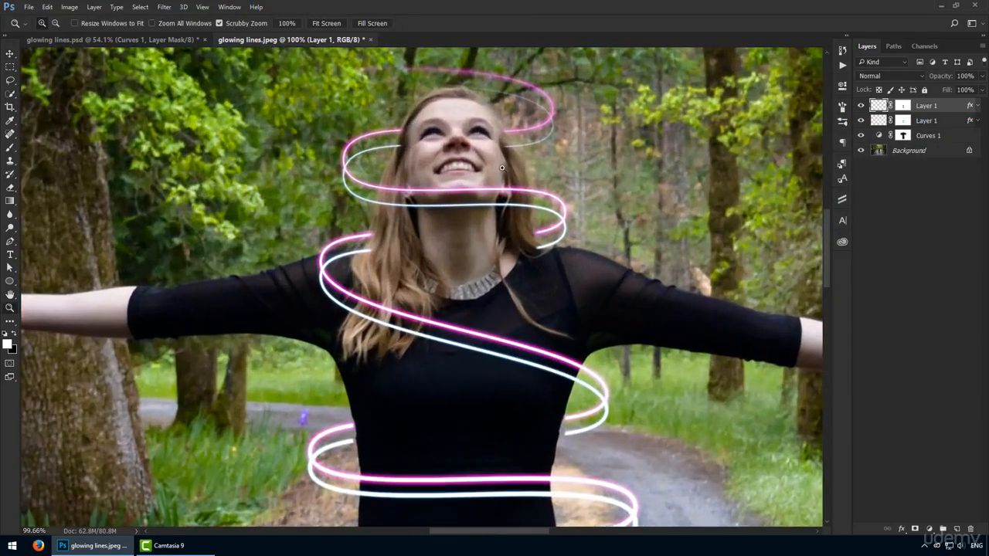
{"action": "left_click_drag", "start_coordinate": [499, 133], "coordinate": [578, 139]}
{"action": "key", "text": "v"}
{"action": "left_click", "coordinate": [903, 107]}
{"action": "key", "text": "b"}
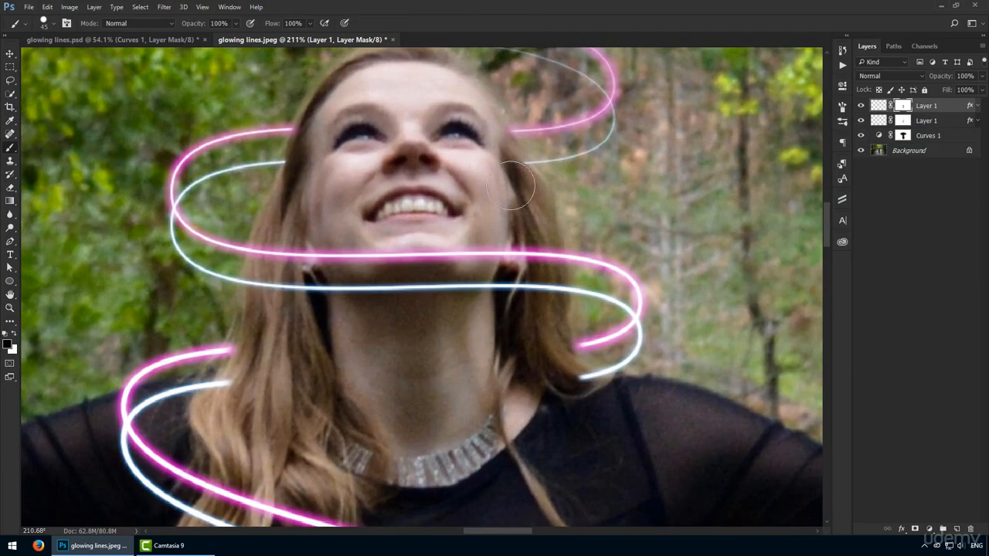
Touch up the copied spiral's mask where the blue lines meet the torso and waist edges.
{"action": "left_click_drag", "start_coordinate": [436, 303], "coordinate": [428, 241]}
{"action": "left_click_drag", "start_coordinate": [460, 405], "coordinate": [427, 39]}
{"action": "left_click_drag", "start_coordinate": [612, 384], "coordinate": [669, 383]}
{"action": "key", "text": "x"}
{"action": "left_click_drag", "start_coordinate": [620, 325], "coordinate": [605, 319]}
{"action": "left_click_drag", "start_coordinate": [580, 479], "coordinate": [610, 78]}
{"action": "left_click_drag", "start_coordinate": [609, 278], "coordinate": [500, 230]}
{"action": "key", "text": "x"}
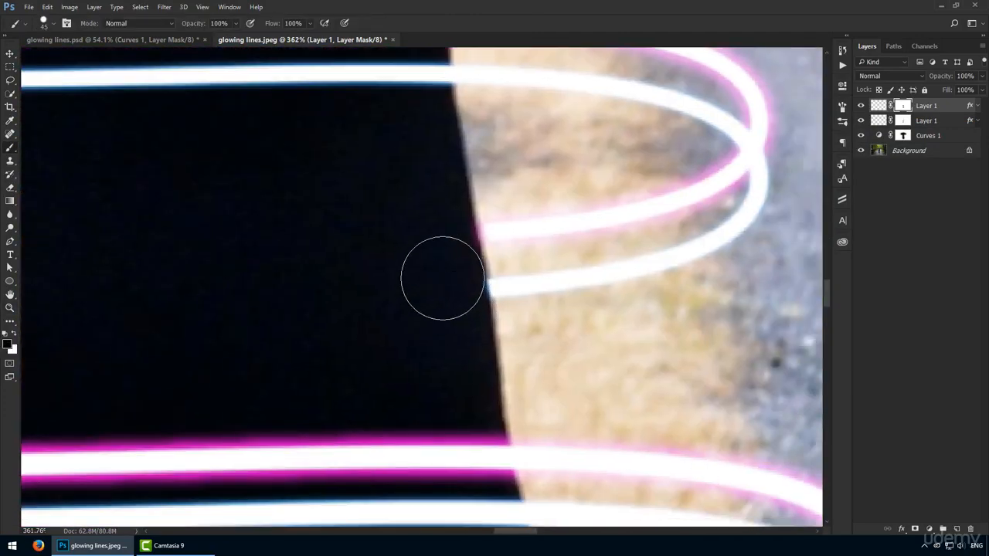
Extend the blue and pink line ends to the dress edge near the hem on each spiral layer's mask.
{"action": "left_click_drag", "start_coordinate": [445, 464], "coordinate": [432, 69]}
{"action": "left_click_drag", "start_coordinate": [453, 342], "coordinate": [417, 47]}
{"action": "key", "text": "x"}
{"action": "mouse_move", "coordinate": [503, 325]}
{"action": "left_mouse_down"}
{"action": "mouse_move", "coordinate": [510, 366]}
{"action": "mouse_move", "coordinate": [515, 349]}
{"action": "left_mouse_up"}
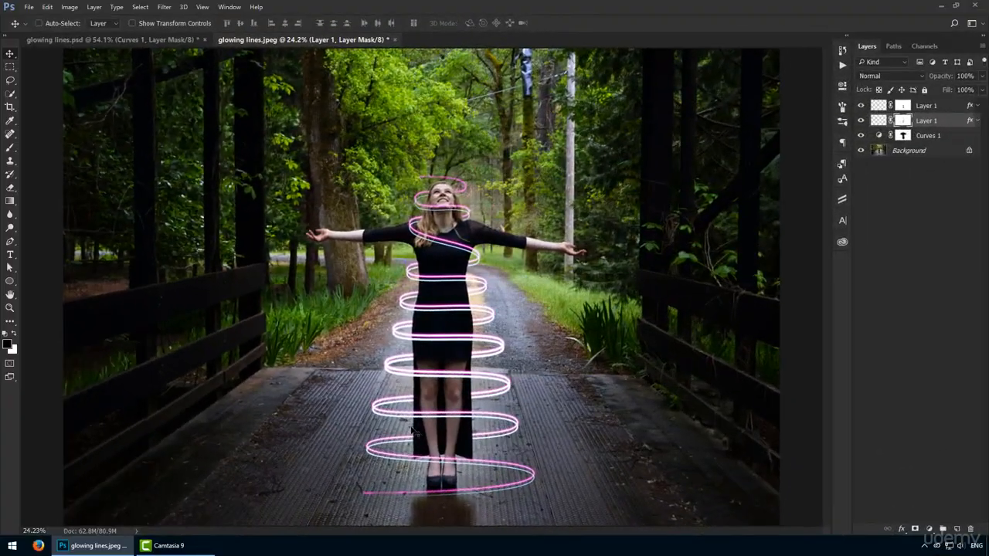
{"action": "key", "text": "z"}
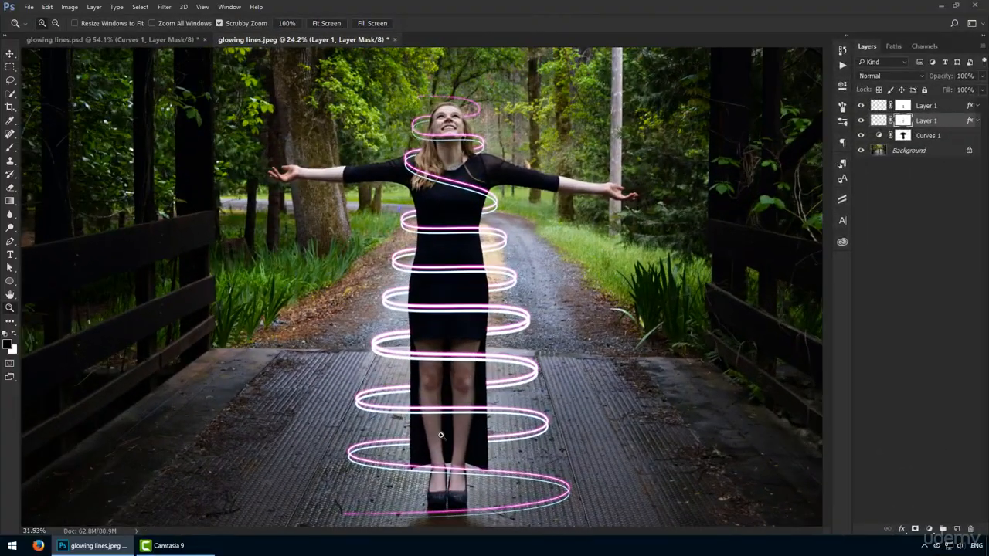
{"action": "key", "text": "v"}
{"action": "left_click_drag", "start_coordinate": [438, 354], "coordinate": [409, 342]}
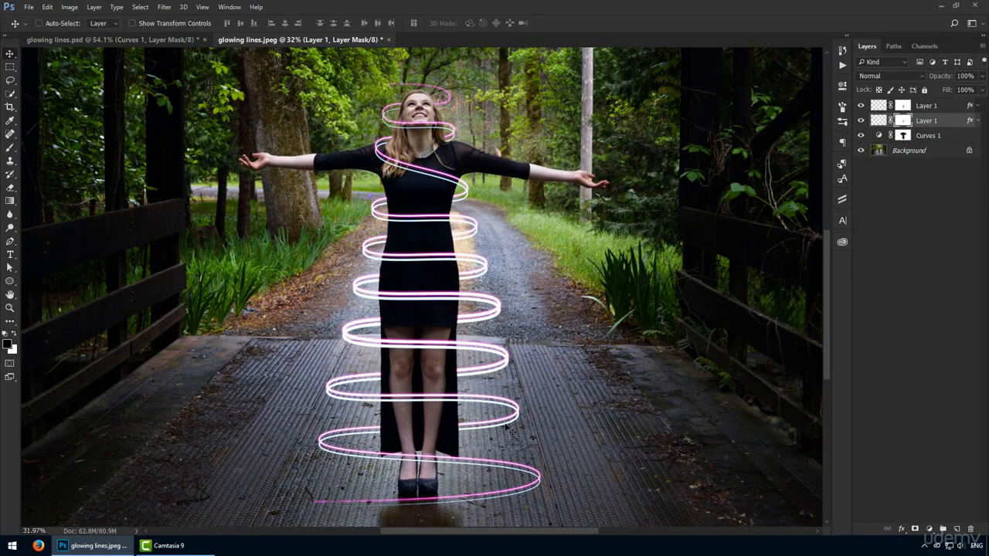
Group both spiral layers with the Curves 1 layer and name the group edits.
{"action": "left_click", "coordinate": [933, 139]}
{"action": "left_click", "coordinate": [929, 109], "text": "shift"}
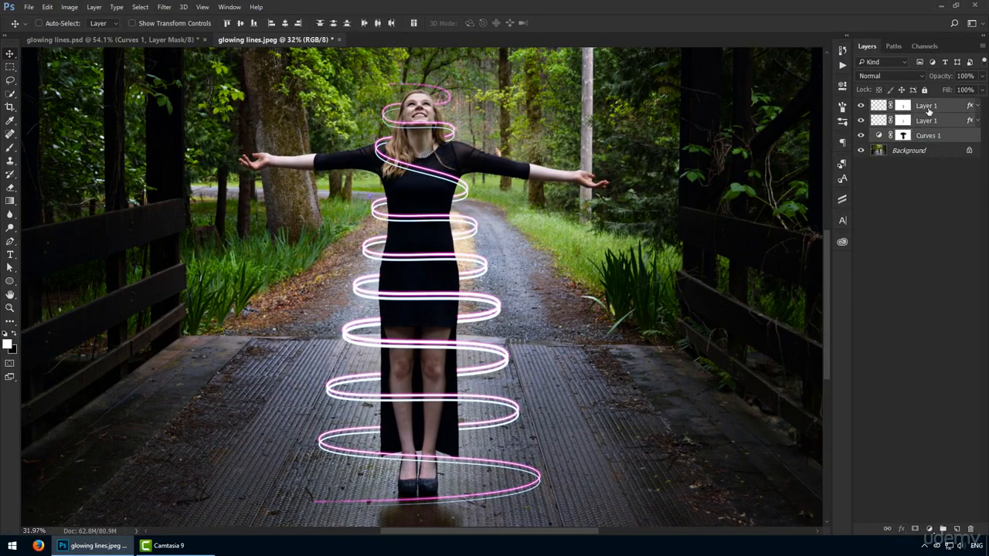
{"action": "key", "text": "ctrl+g"}
{"action": "double_click", "coordinate": [910, 104]}
{"action": "type", "text": "edits"}
{"action": "key", "text": "Return"}
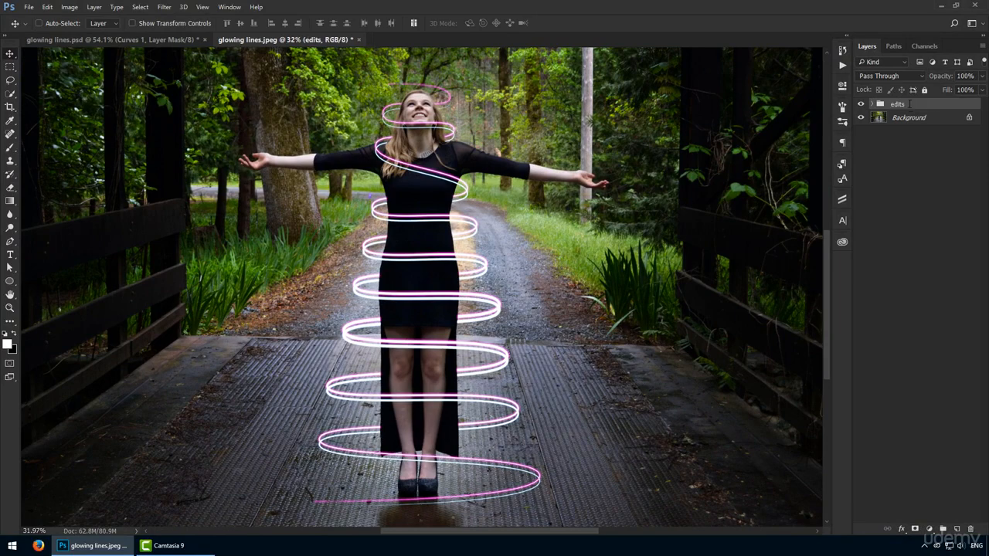